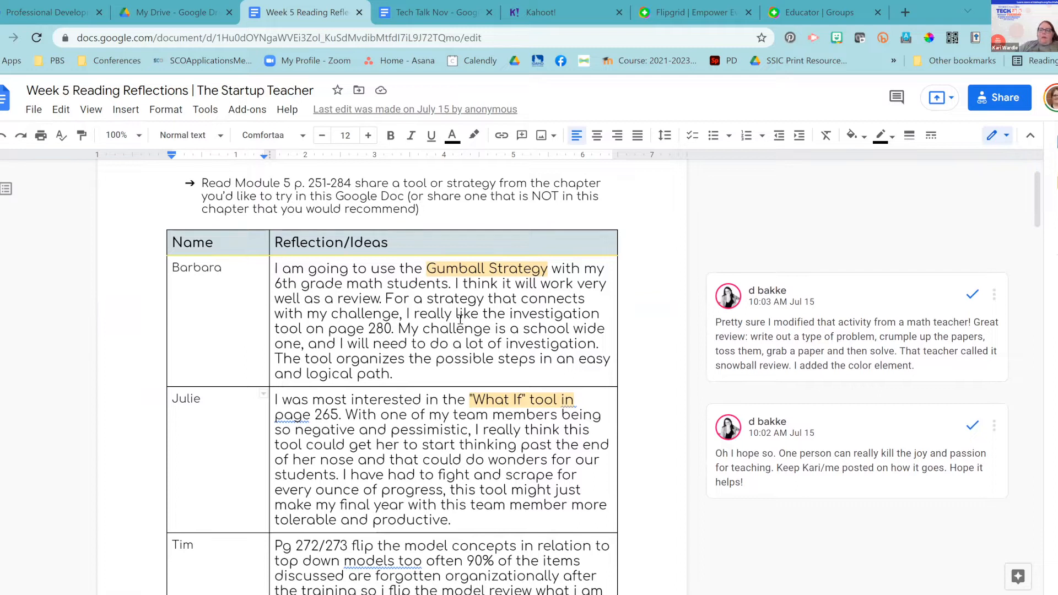
Open the Explore panel from the Tools menu.
scroll(460, 318, down, 1)
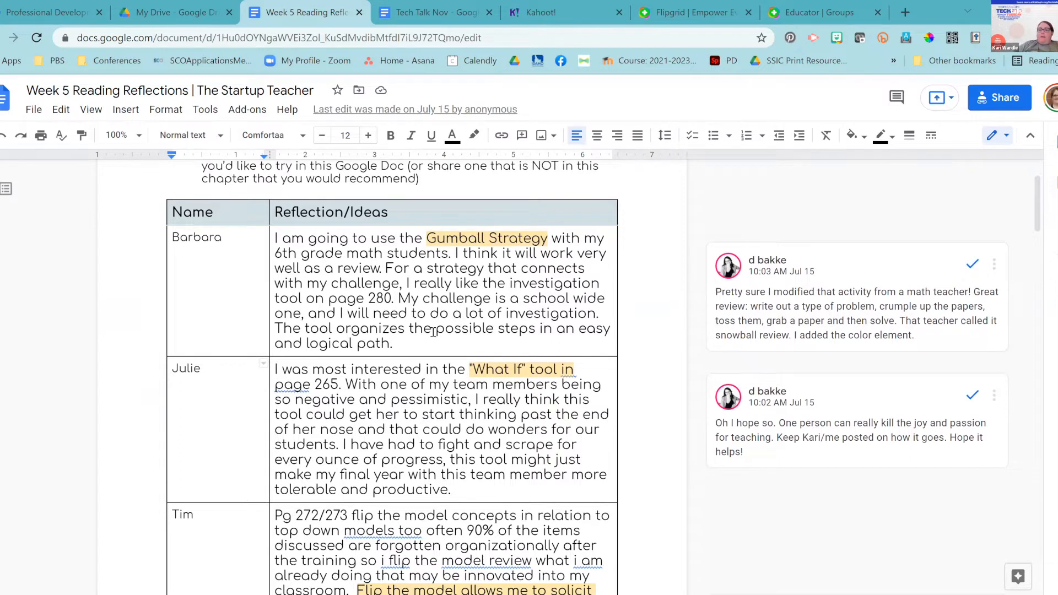
scroll(433, 331, down, 1)
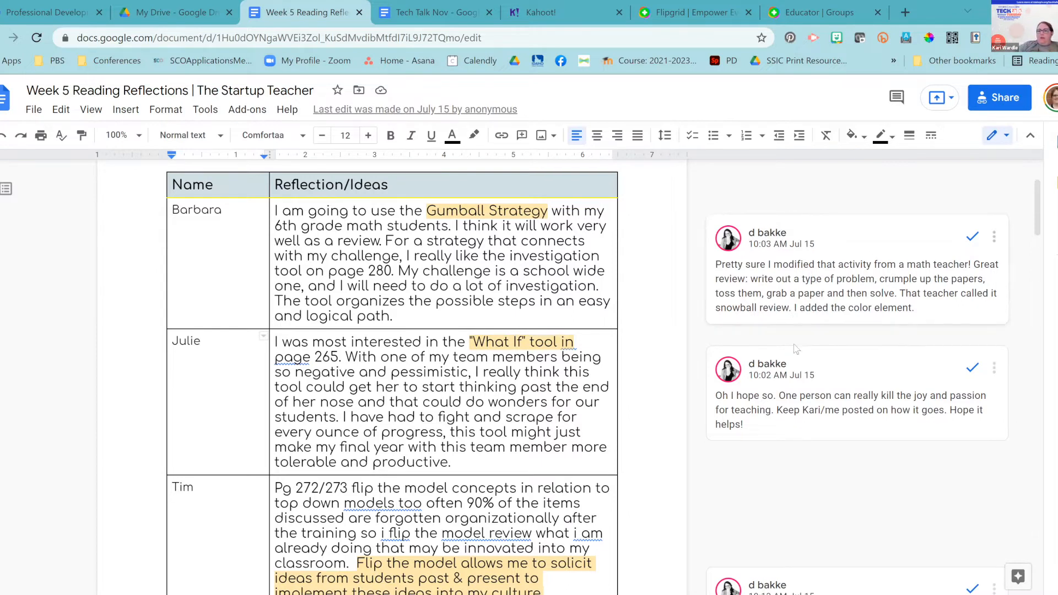
scroll(792, 395, down, 1)
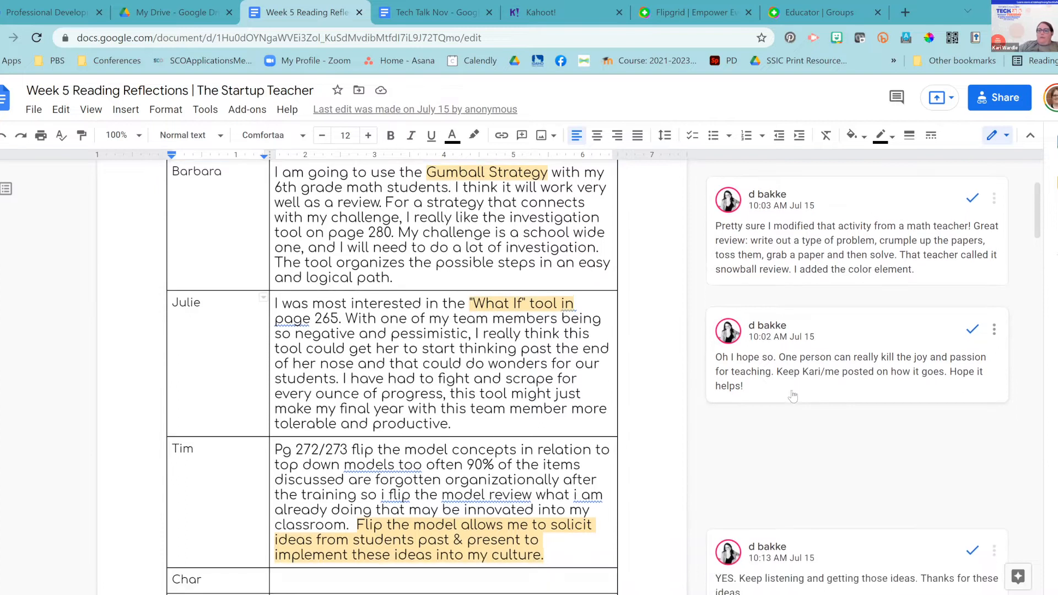
scroll(792, 395, down, 1)
scroll(793, 395, down, 4)
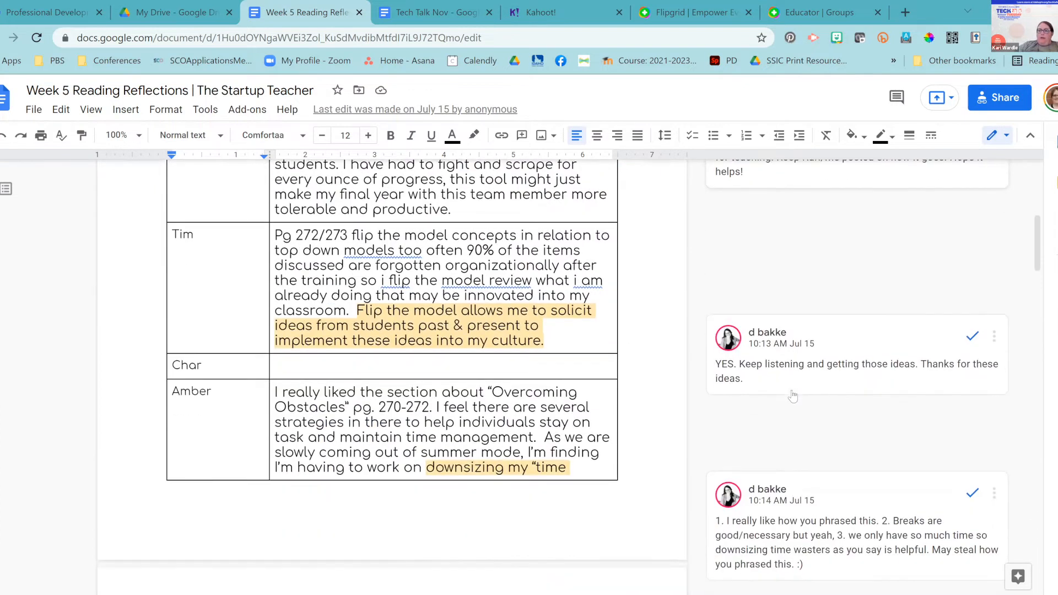
scroll(792, 395, down, 1)
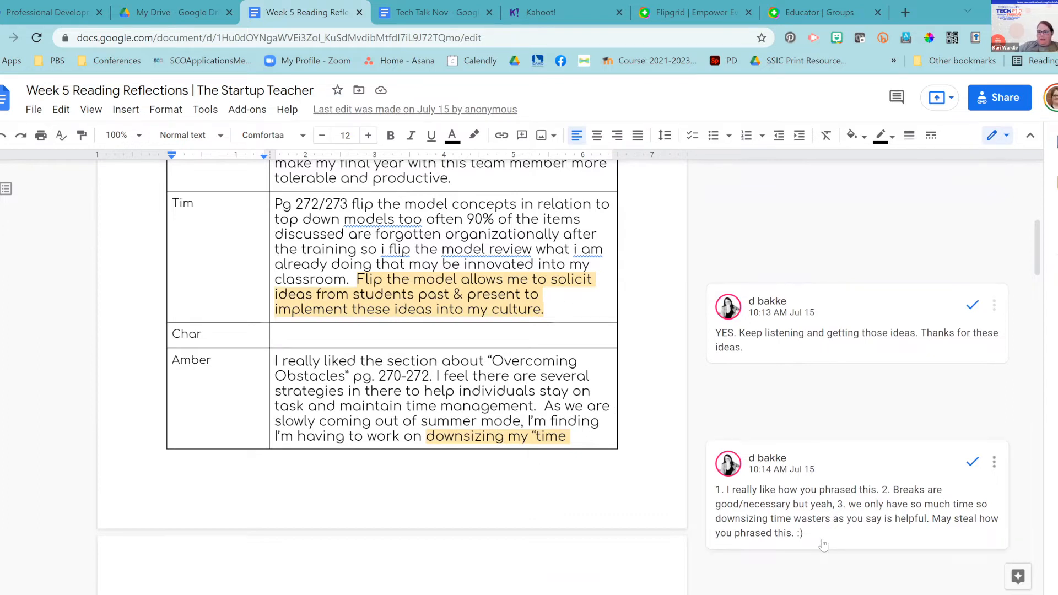
scroll(823, 545, down, 5)
scroll(823, 544, down, 2)
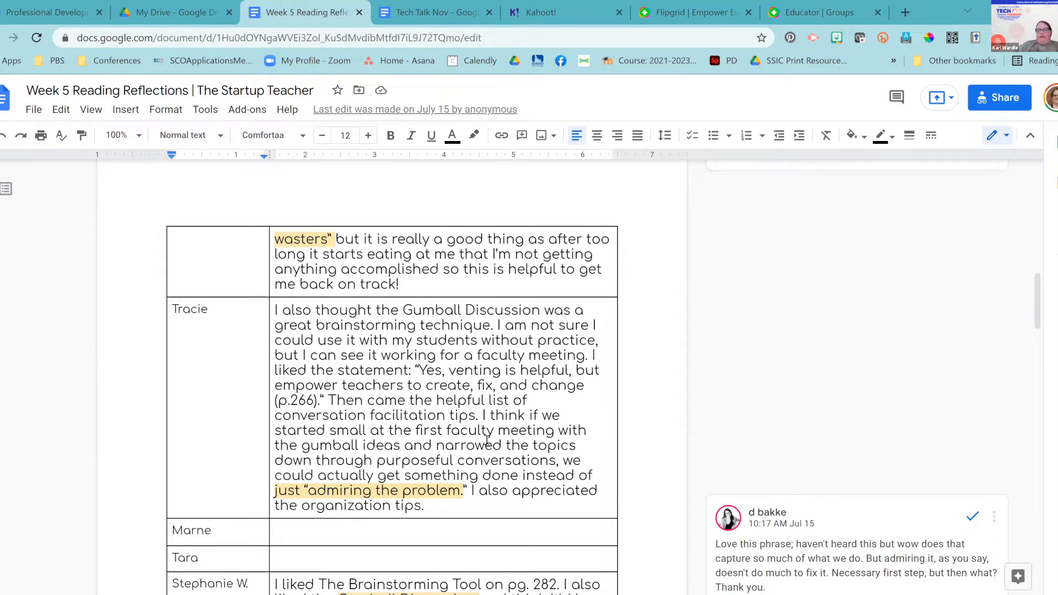
scroll(487, 439, down, 1)
scroll(487, 440, down, 2)
scroll(487, 439, down, 10)
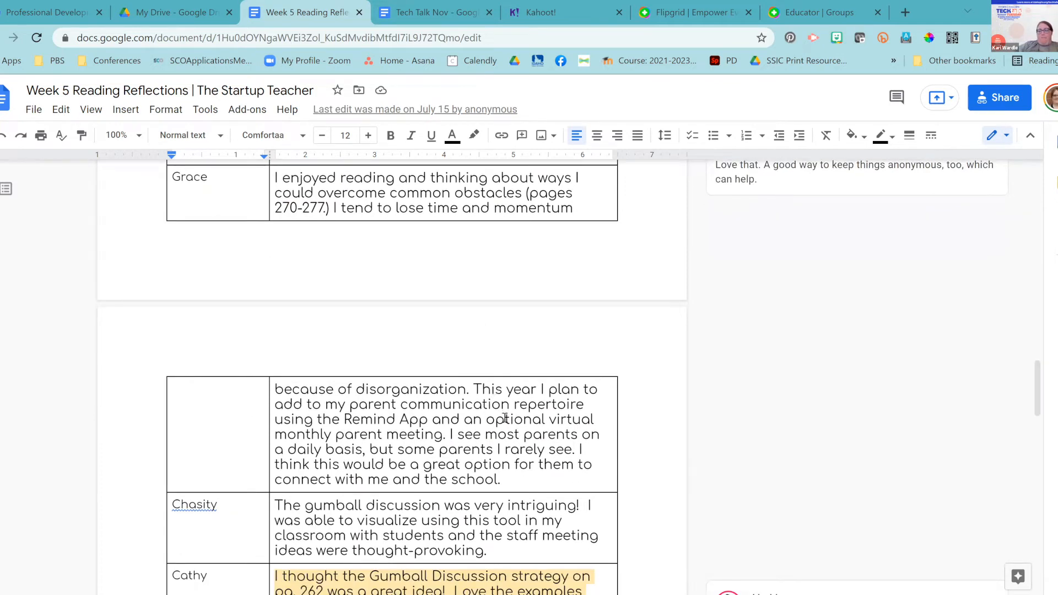
scroll(464, 270, up, 1)
scroll(463, 270, up, 4)
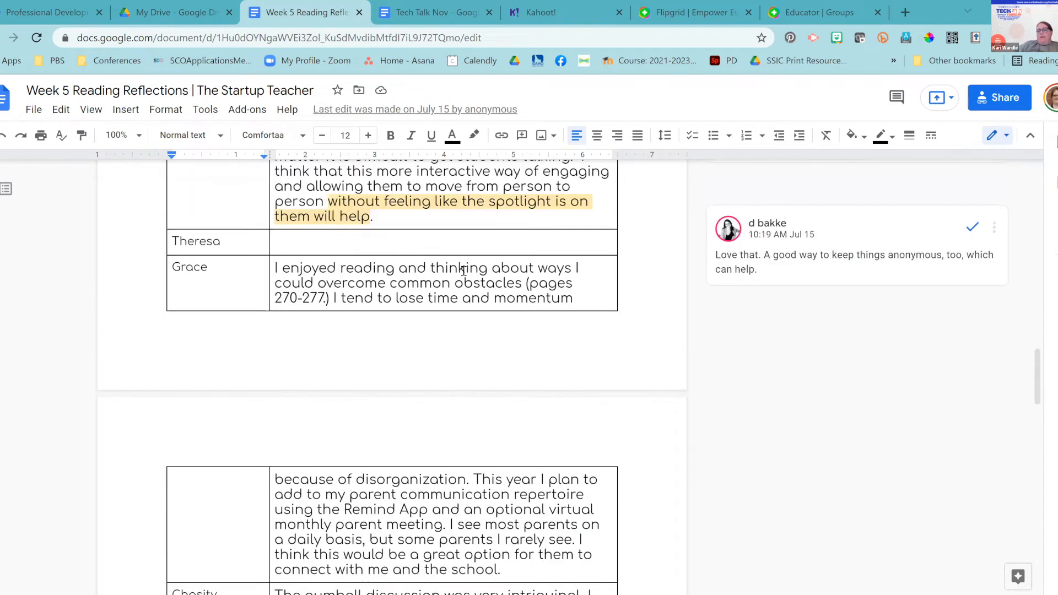
scroll(463, 270, down, 12)
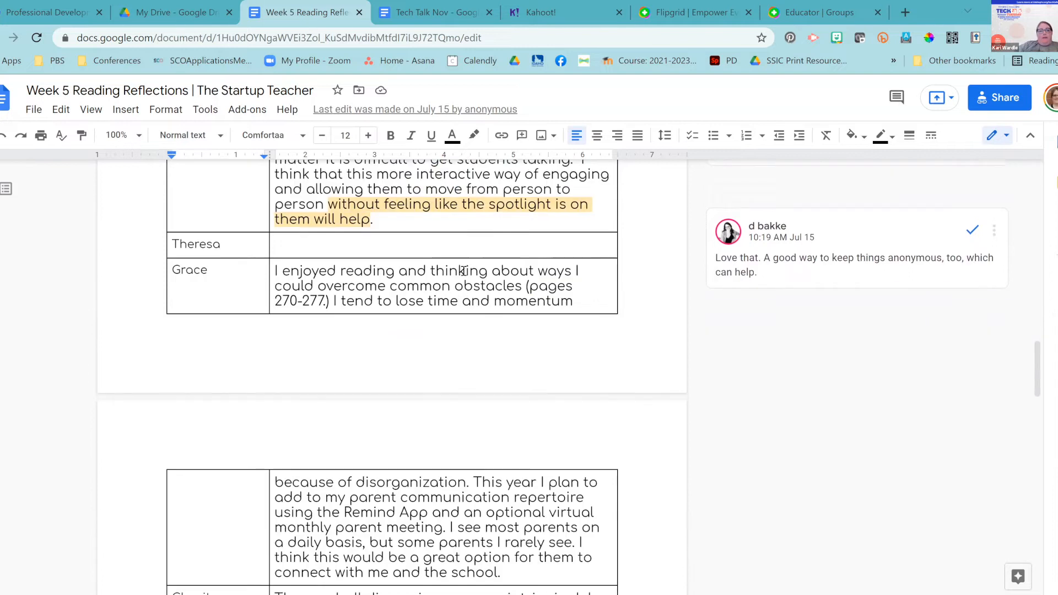
scroll(463, 270, down, 9)
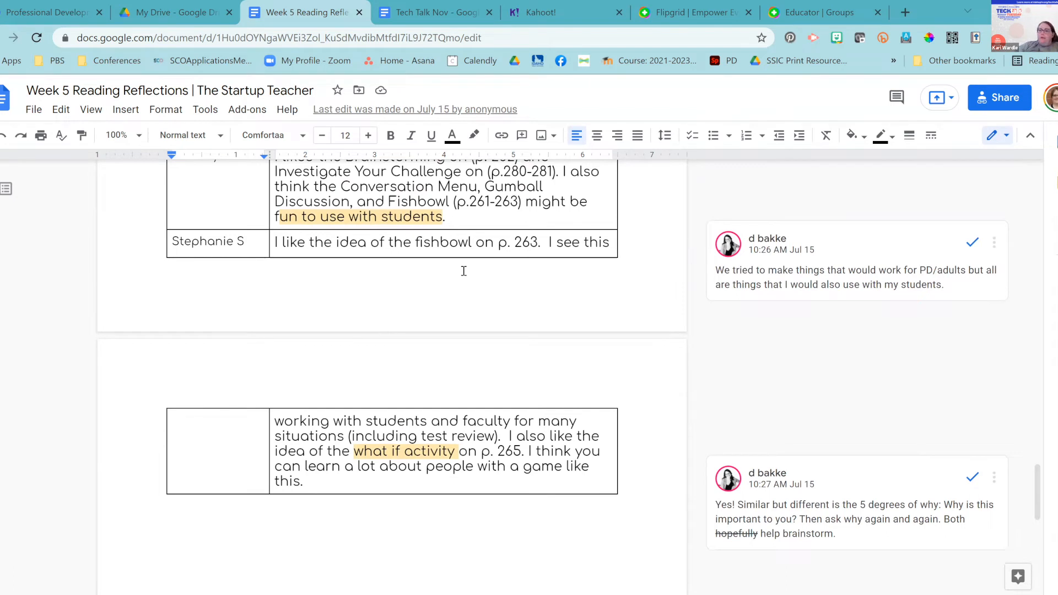
scroll(464, 271, up, 1)
scroll(464, 271, up, 4)
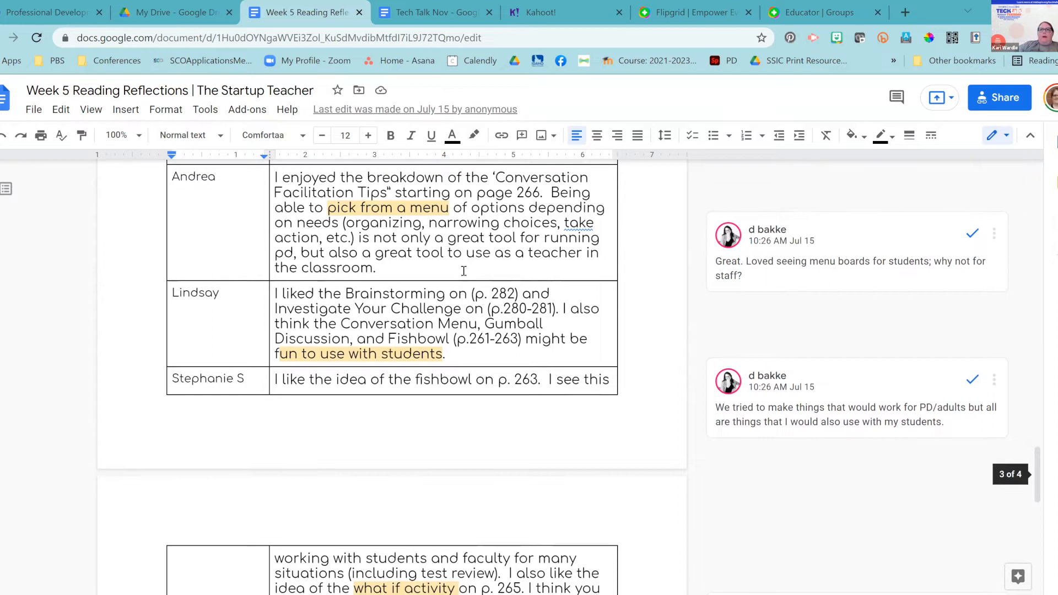
scroll(463, 271, up, 3)
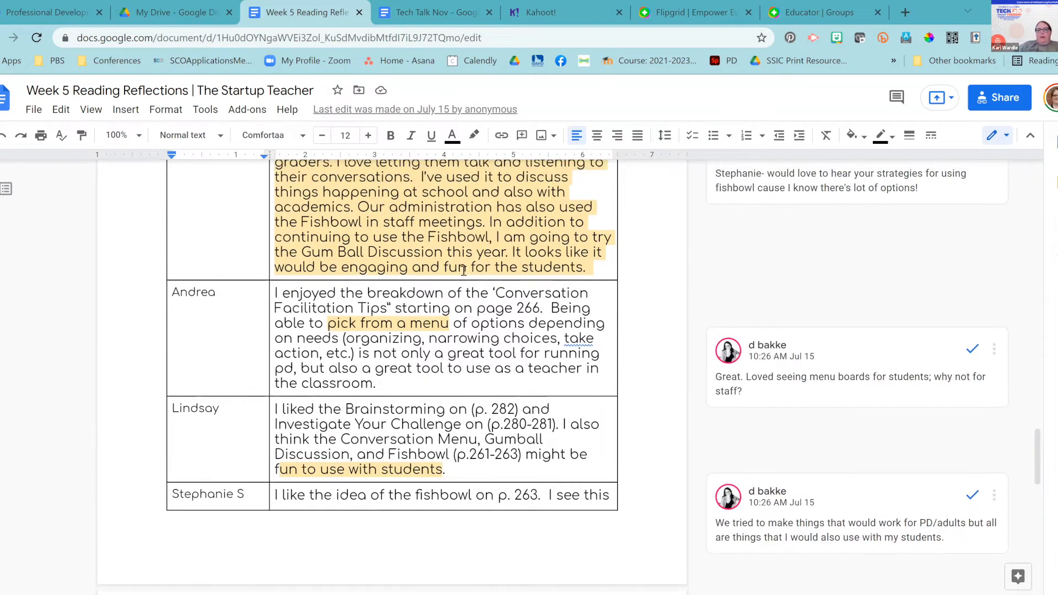
scroll(464, 270, up, 4)
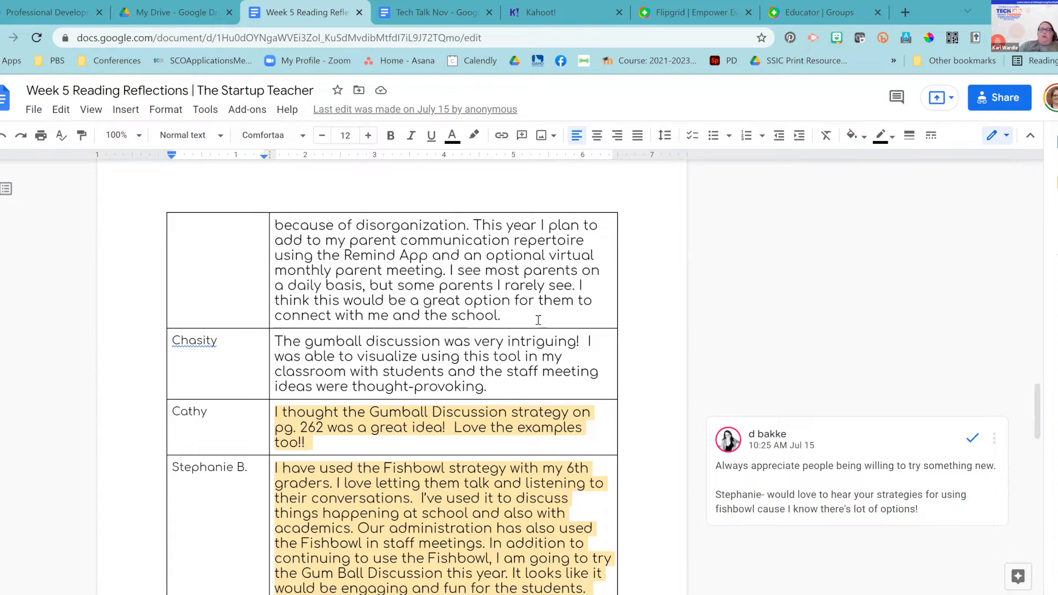
scroll(427, 269, up, 6)
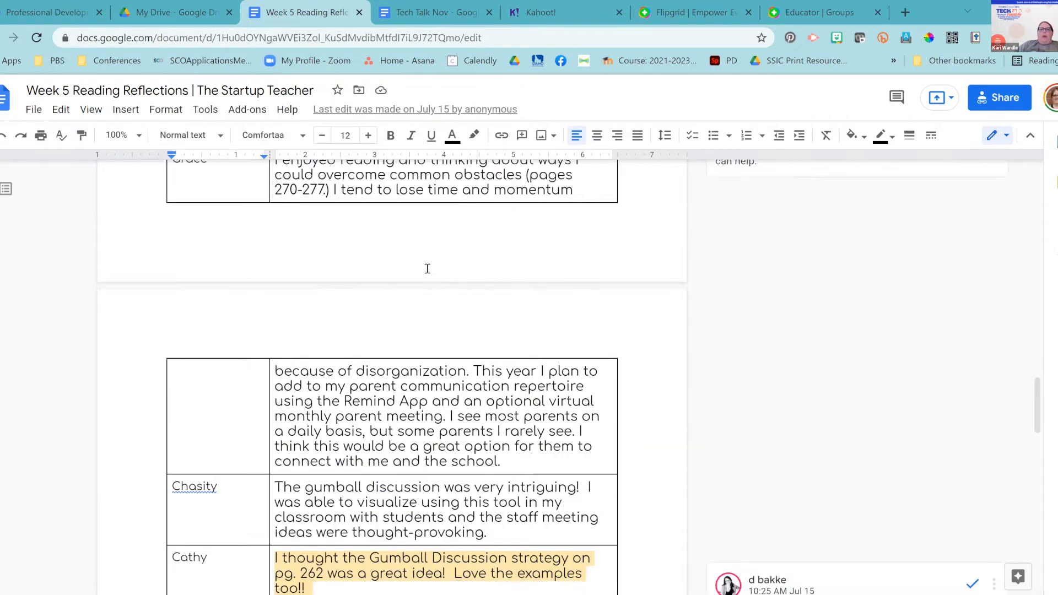
scroll(428, 269, up, 15)
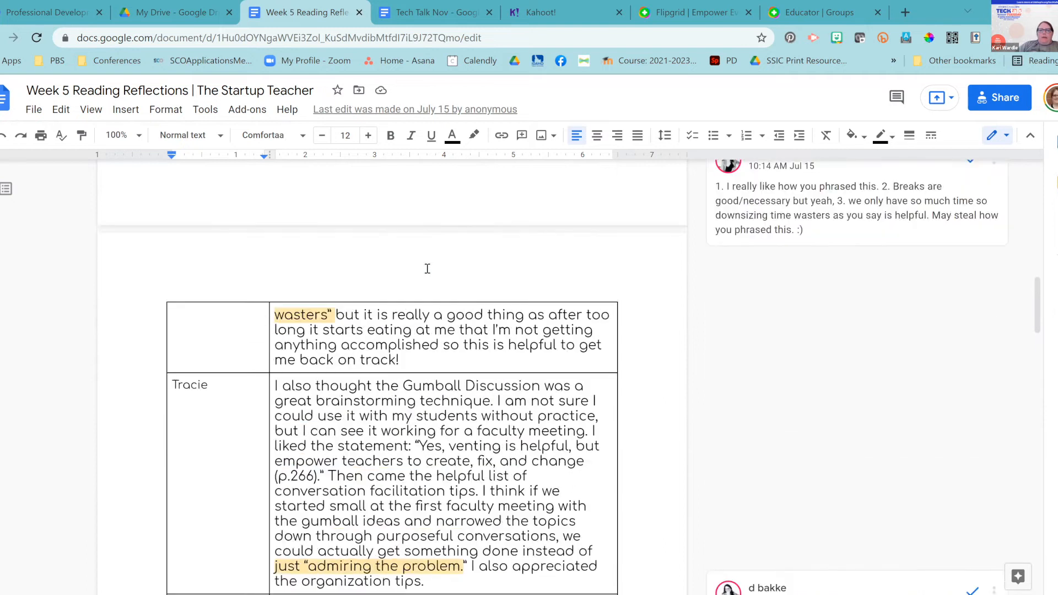
scroll(427, 268, up, 6)
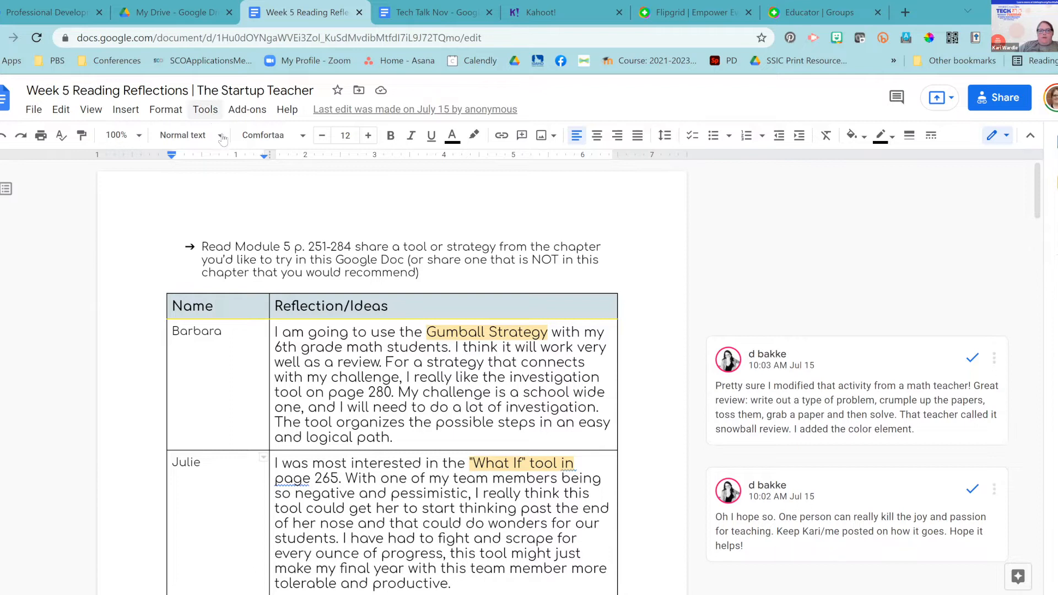
click(215, 113)
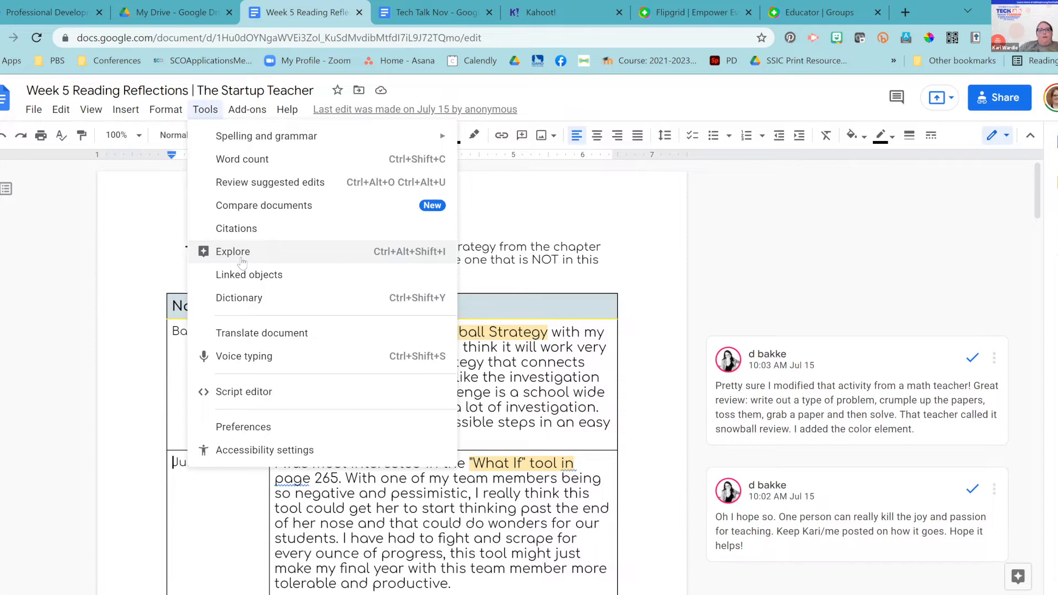
click(241, 260)
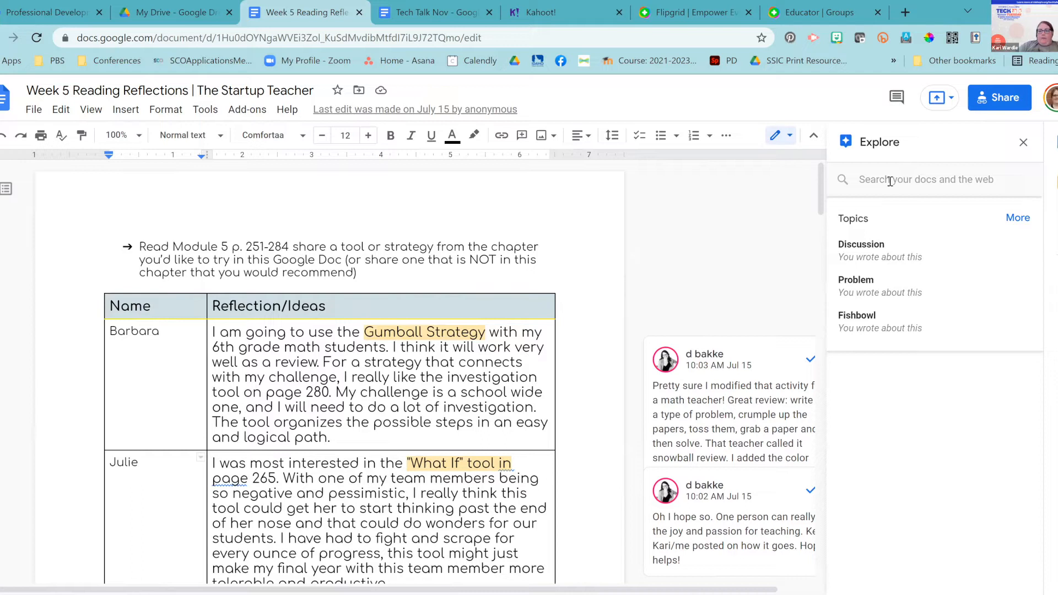
Search Explore for 'puppies' to get web results.
click(906, 178)
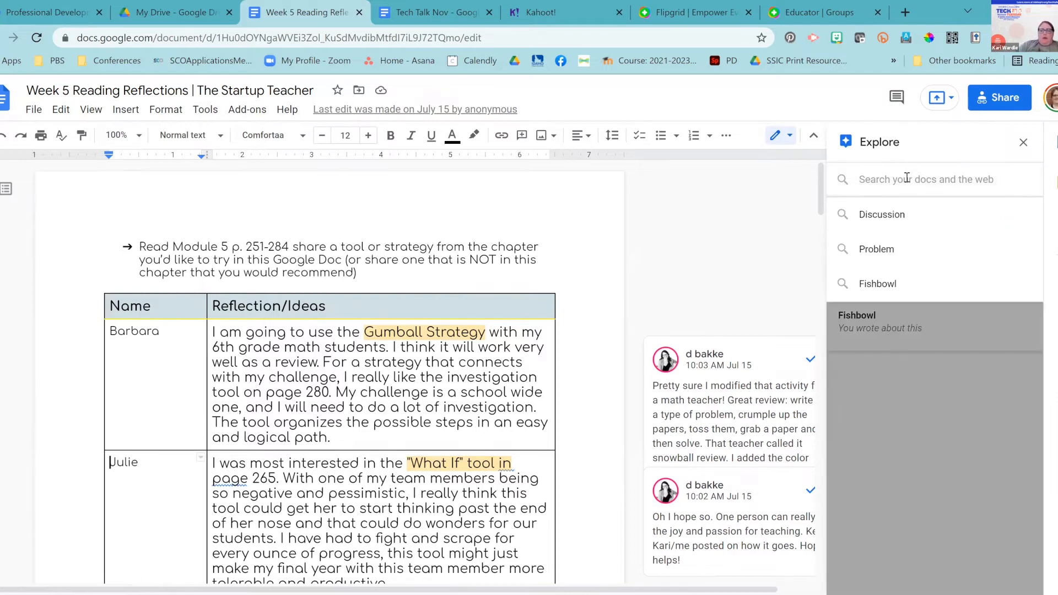
text(puppi)
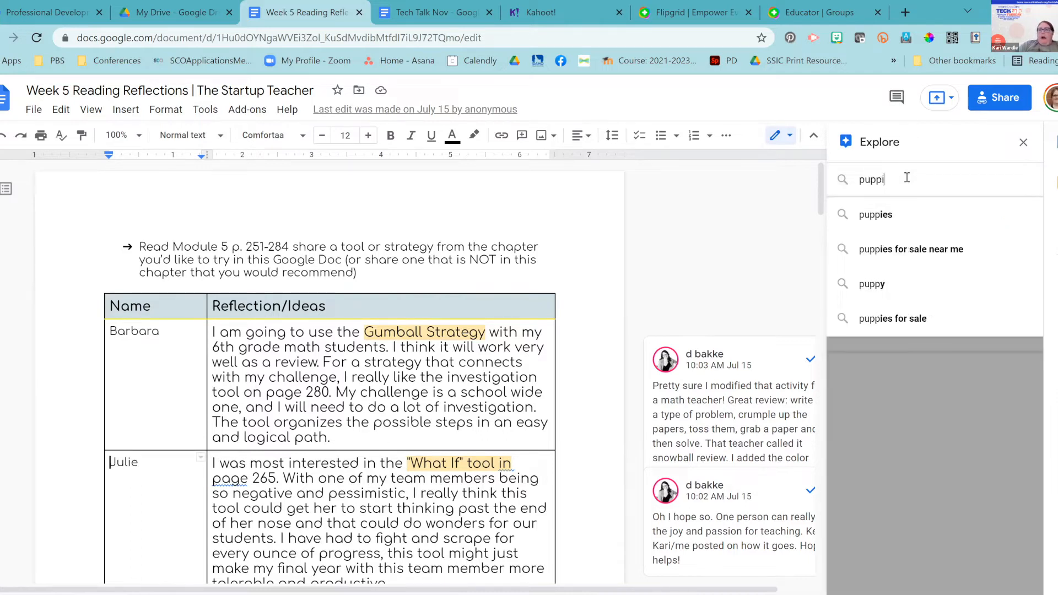
text(es)
key(Return)
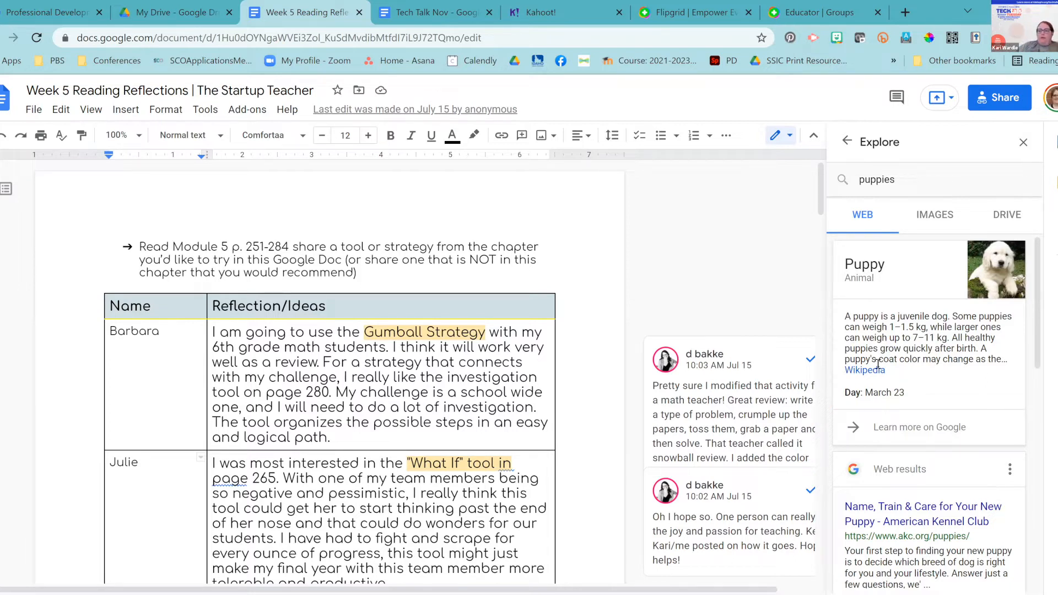
Show the Explore image results for puppies, after briefly checking the Drive results.
scroll(878, 365, down, 2)
scroll(878, 364, down, 3)
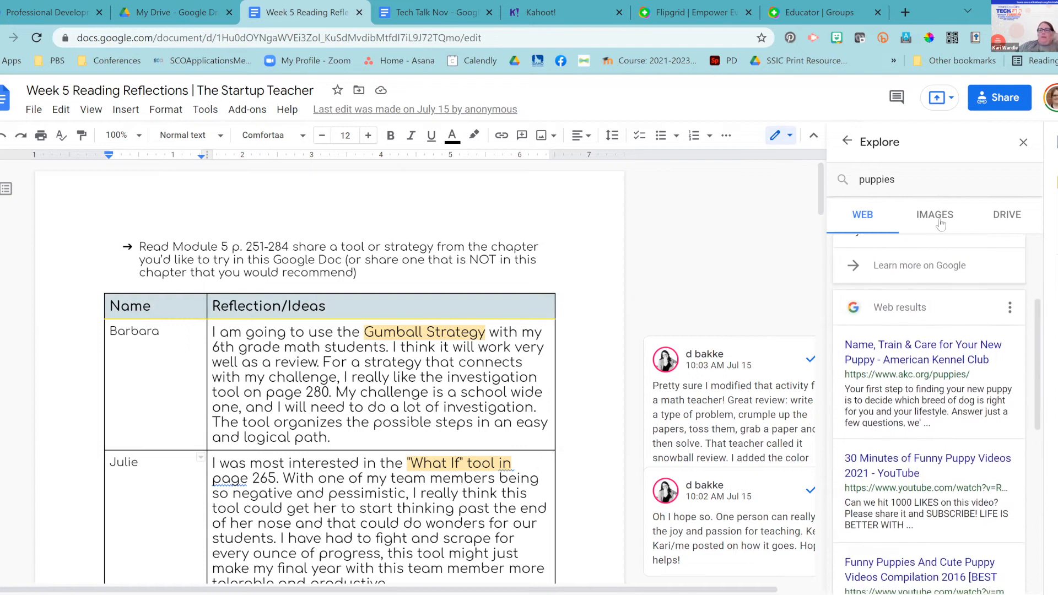
click(940, 221)
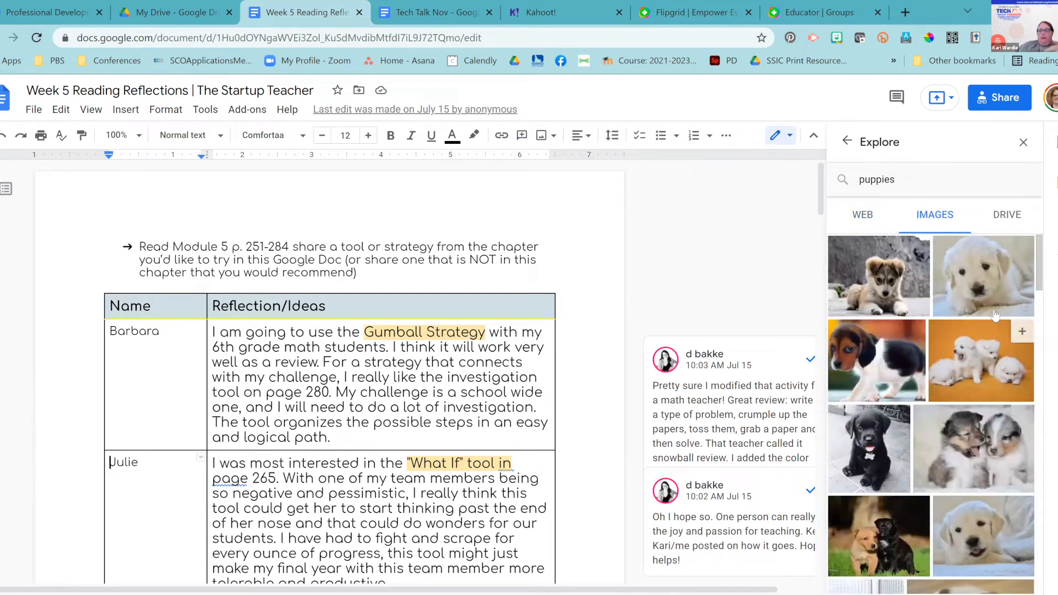
click(1010, 226)
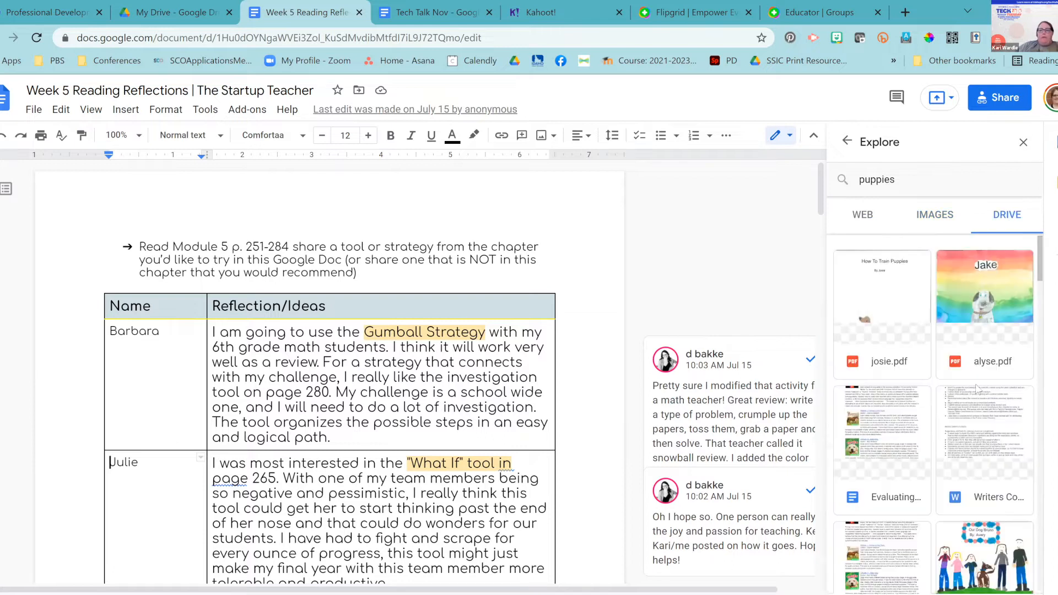
scroll(975, 420, down, 3)
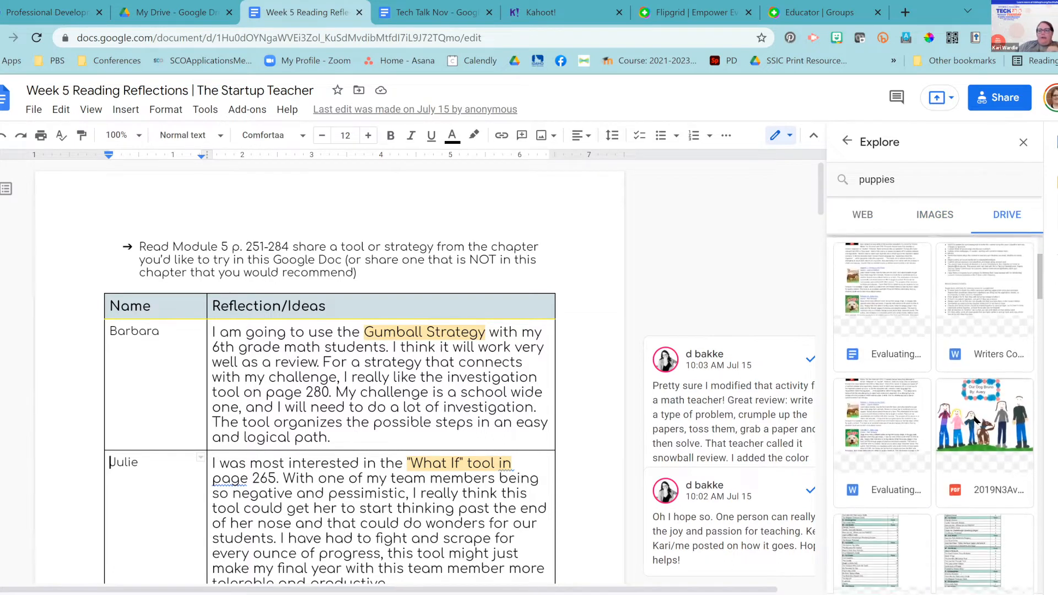
scroll(976, 420, down, 3)
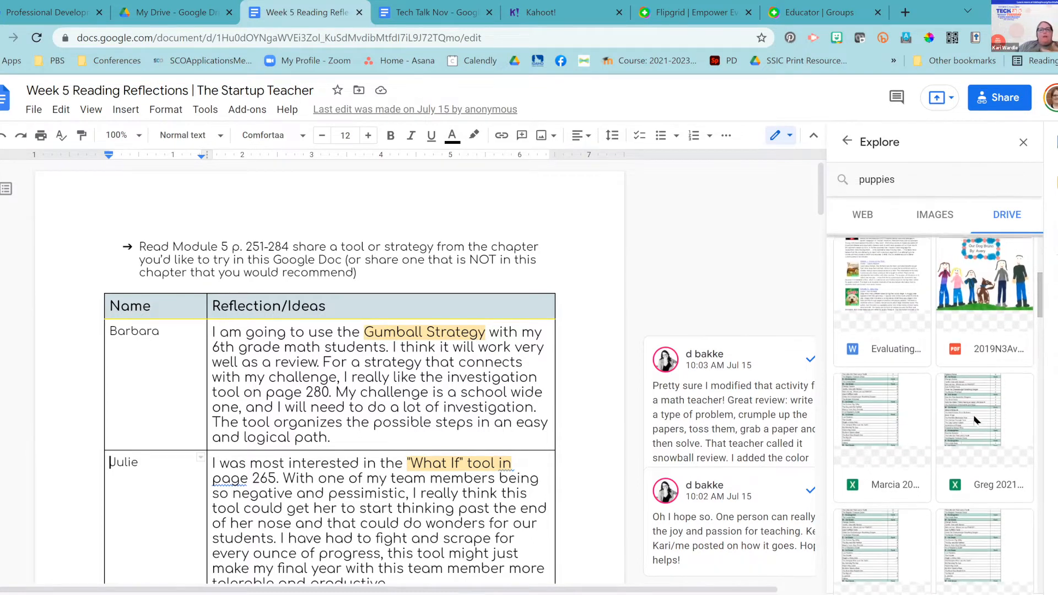
scroll(974, 420, up, 6)
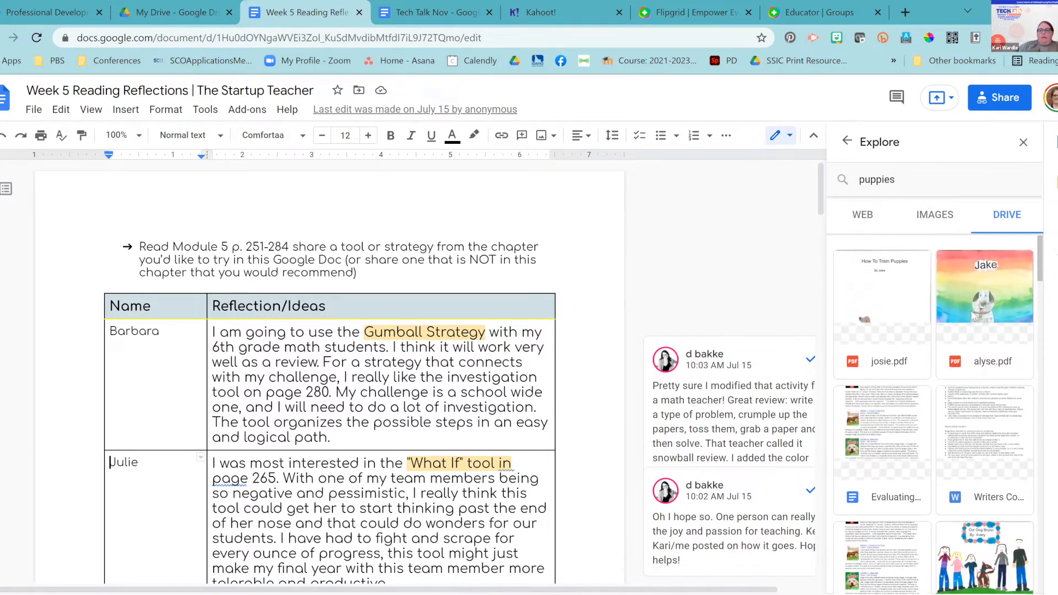
click(928, 216)
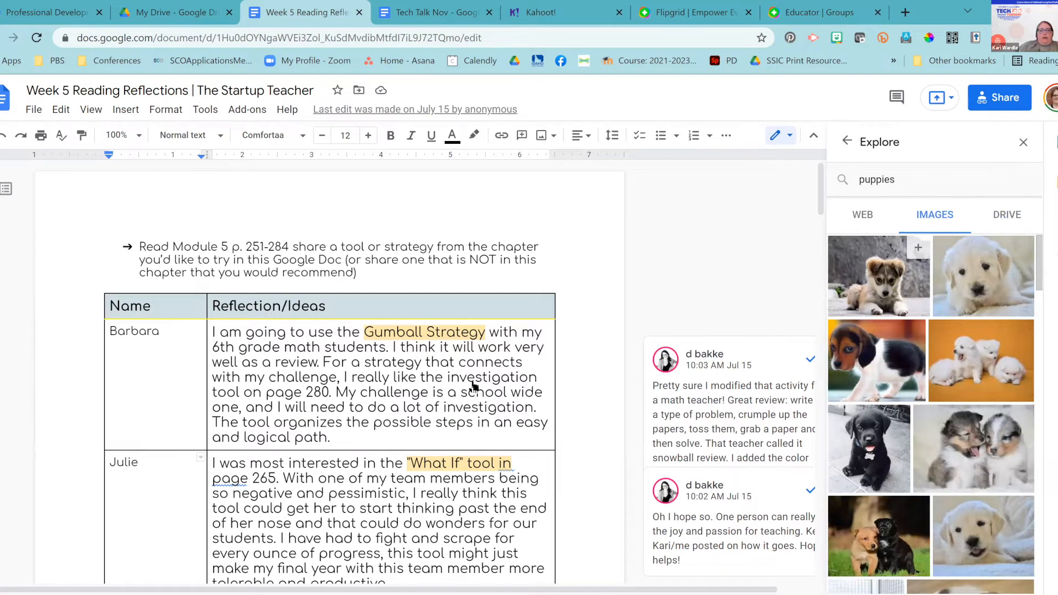
Insert the lying-down puppy photo into the Gumball Strategy reflection cell, then close Explore.
drag(473, 385, 473, 386)
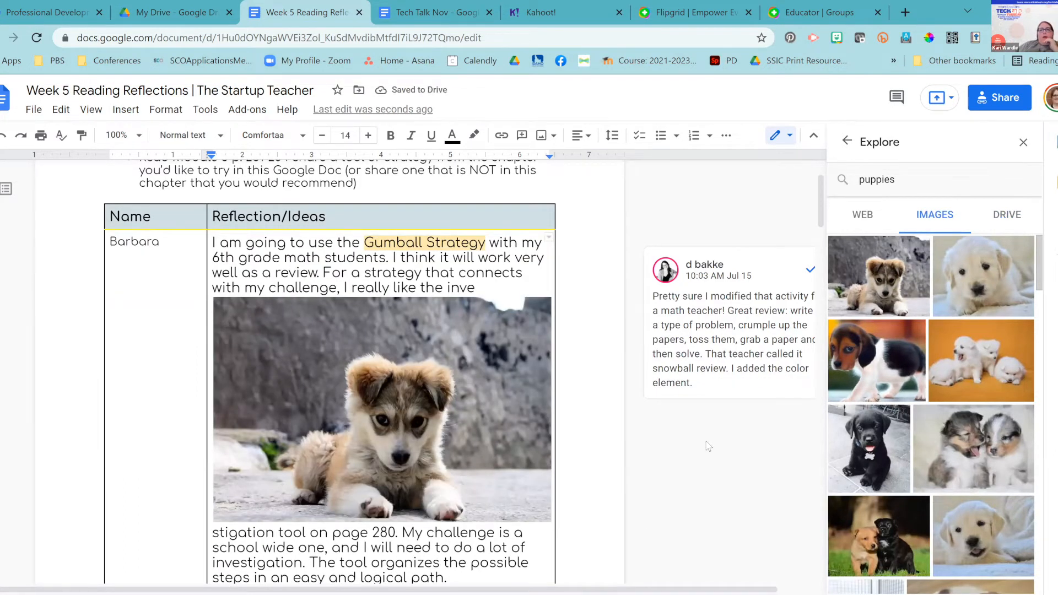
click(864, 216)
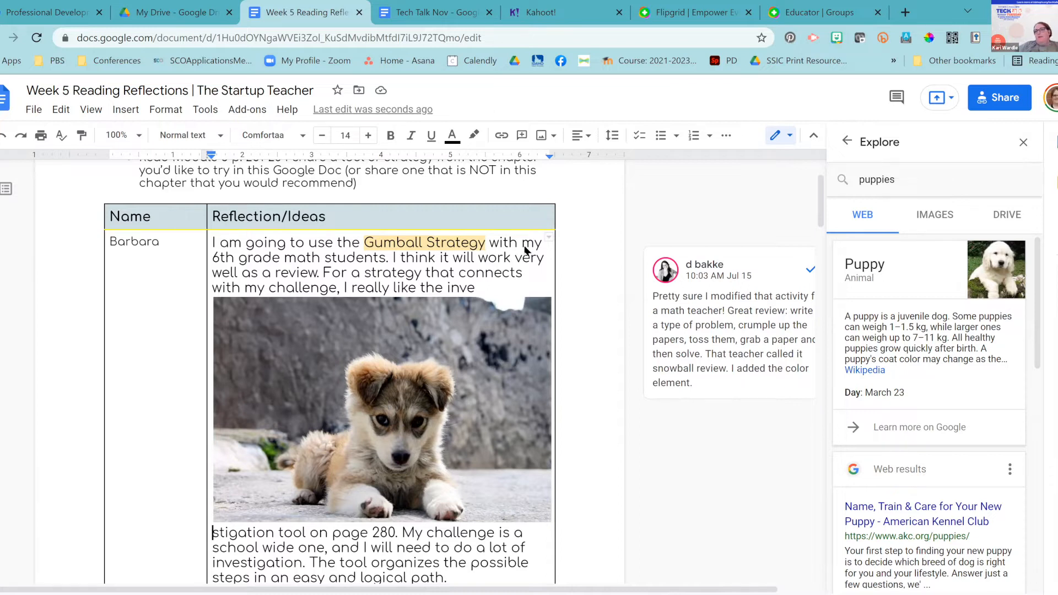
click(1023, 143)
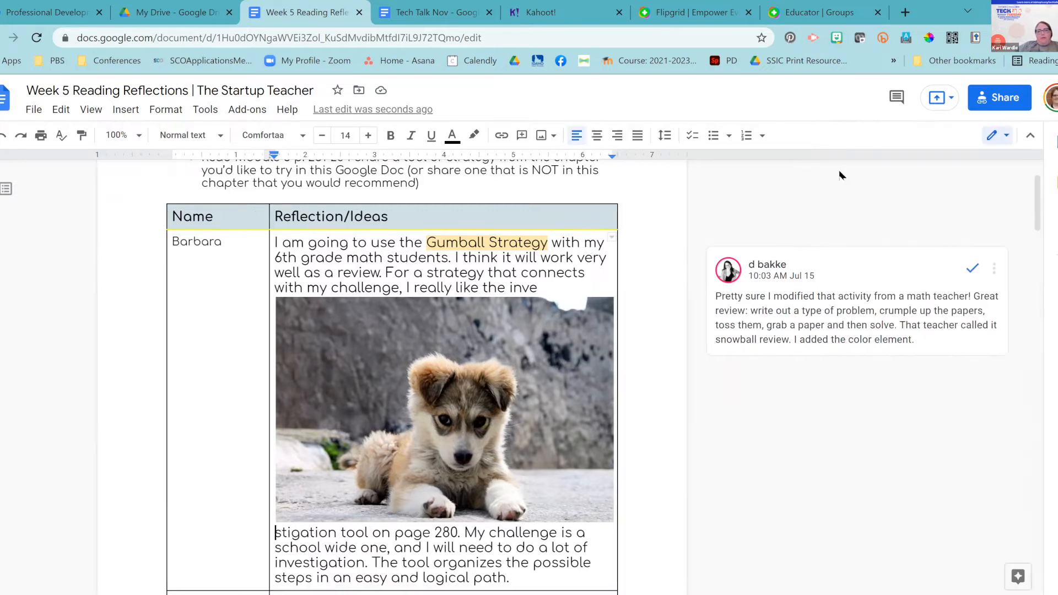
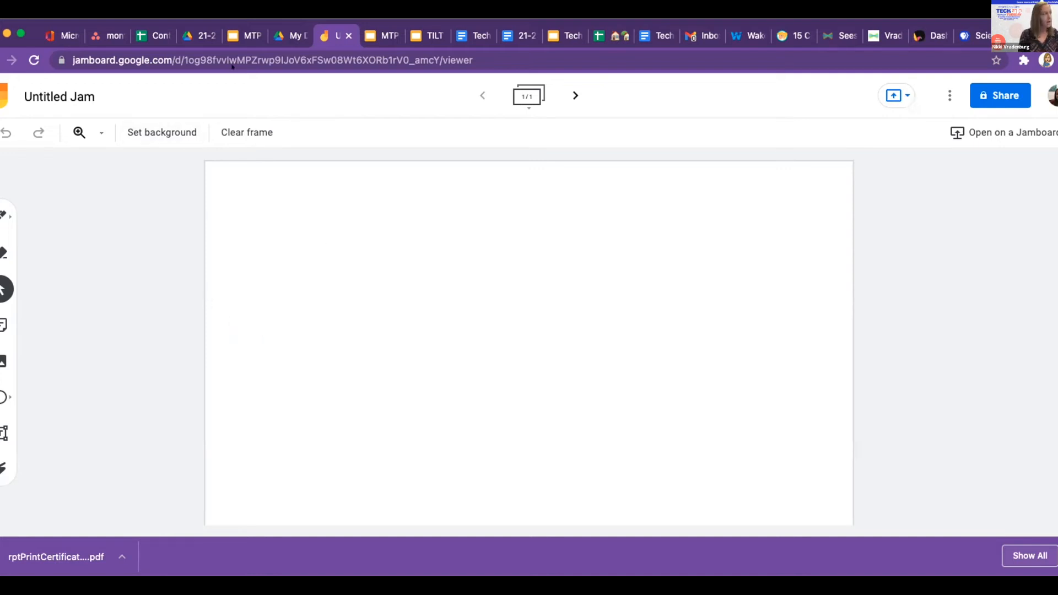
Change the jam title from Untitled Jam to 'TEST TEST TESTY TEST TEST'.
click(56, 97)
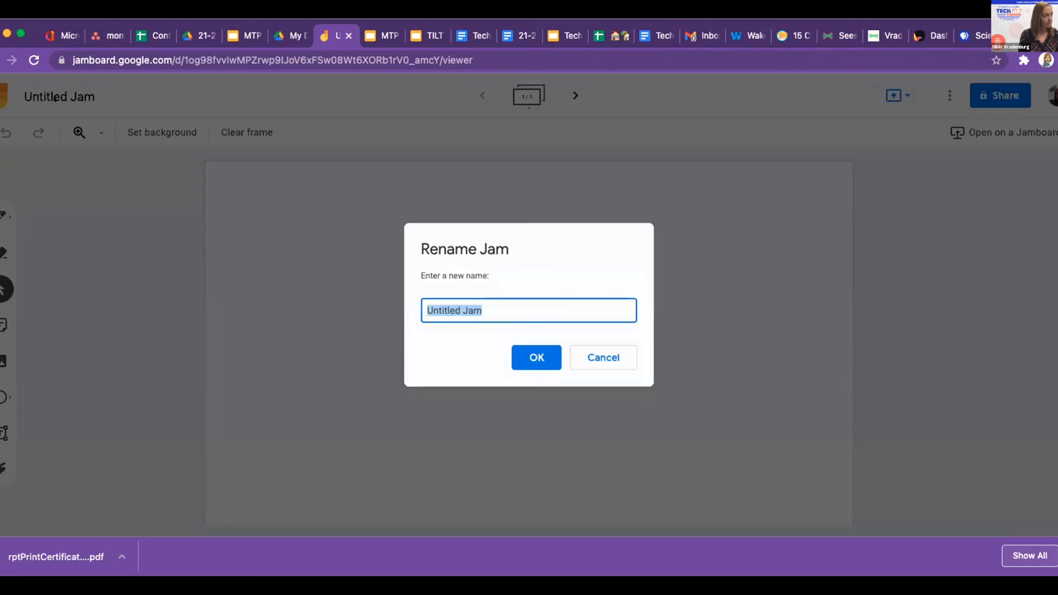
text(TES)
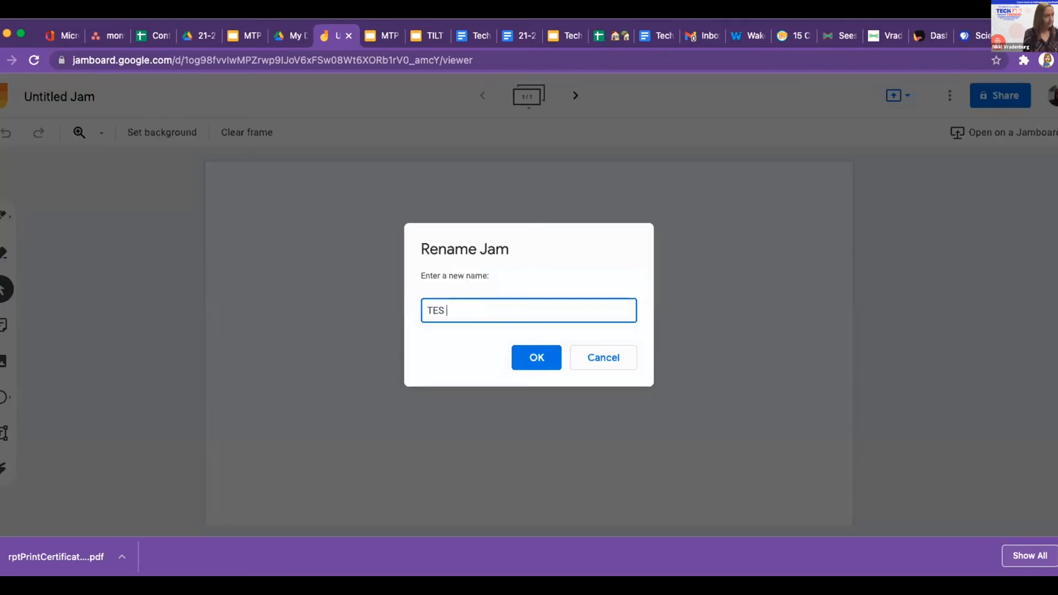
text(T TEST TESTY TEST TEST)
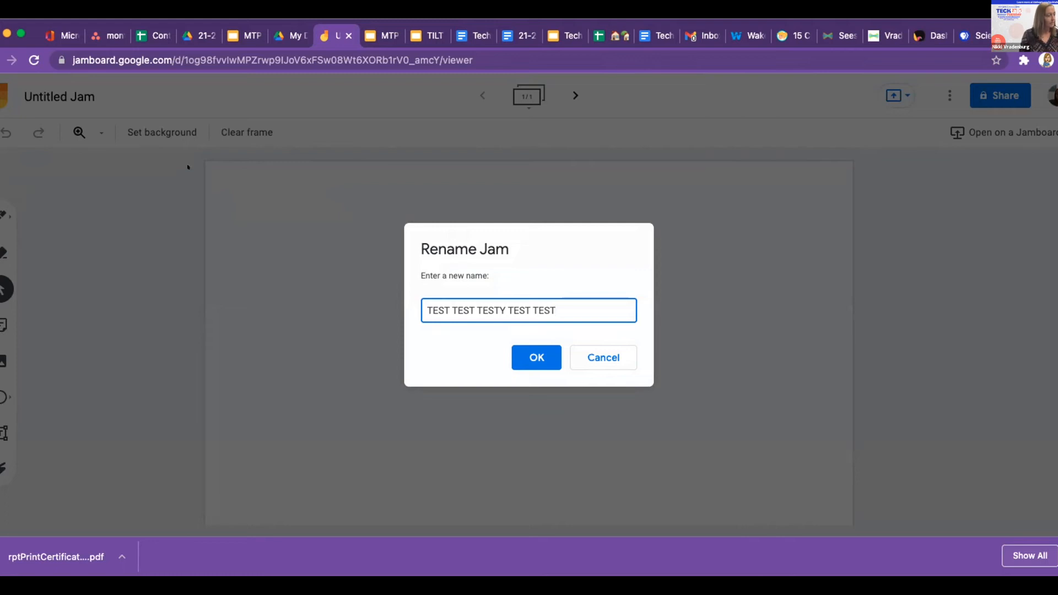
click(521, 358)
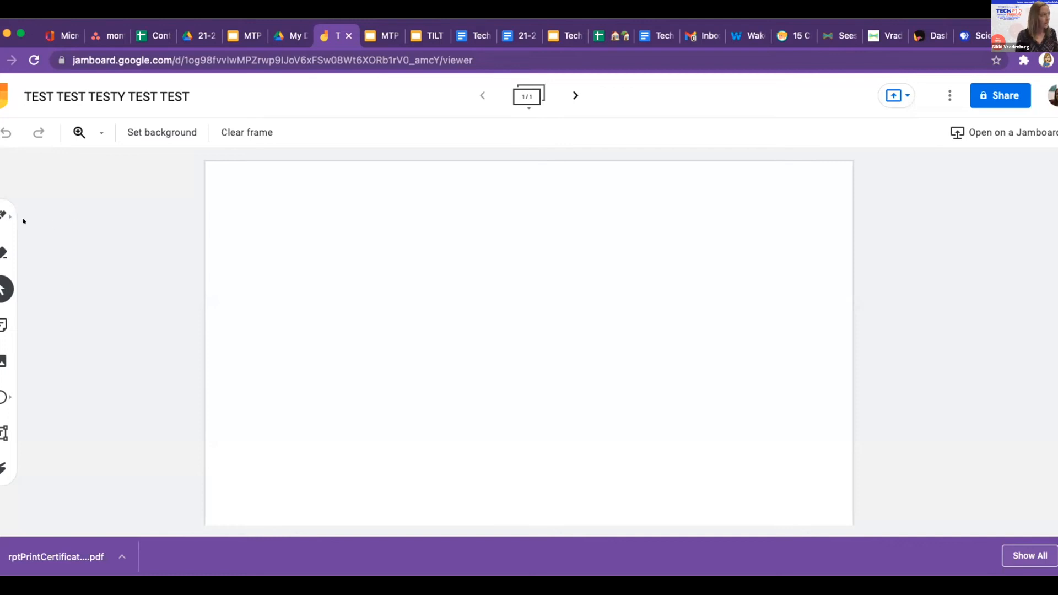
Draw a wavy pen line across the upper frame and erase its top and lower-left loops.
click(4, 216)
mouse_move(255, 231)
mouse_down()
mouse_move(276, 255)
mouse_move(442, 299)
mouse_move(699, 329)
mouse_up()
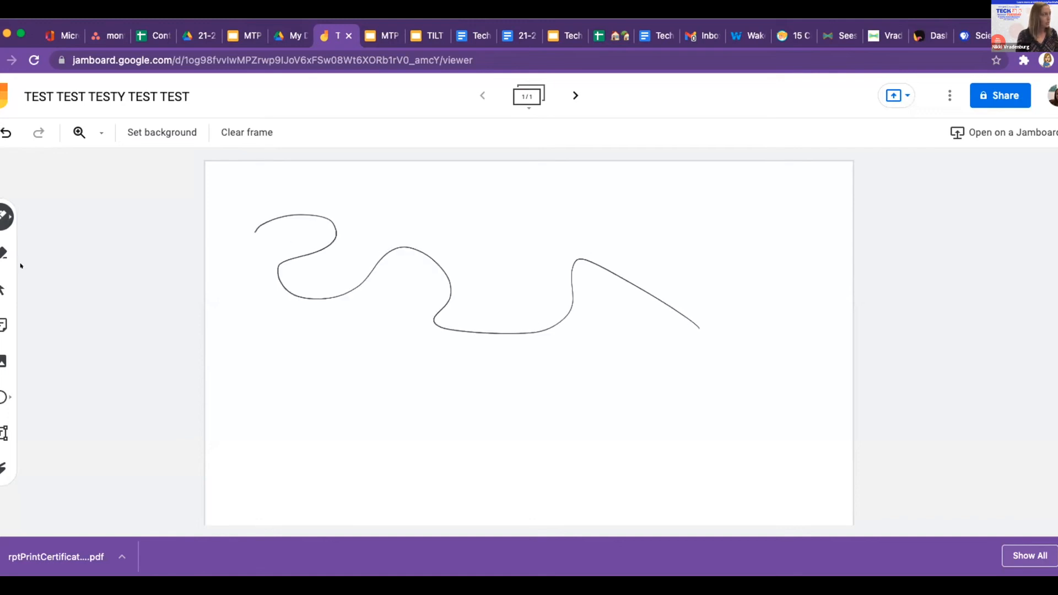
click(4, 253)
mouse_move(242, 227)
mouse_down()
mouse_move(319, 210)
mouse_move(305, 248)
mouse_move(454, 280)
mouse_move(441, 331)
mouse_up()
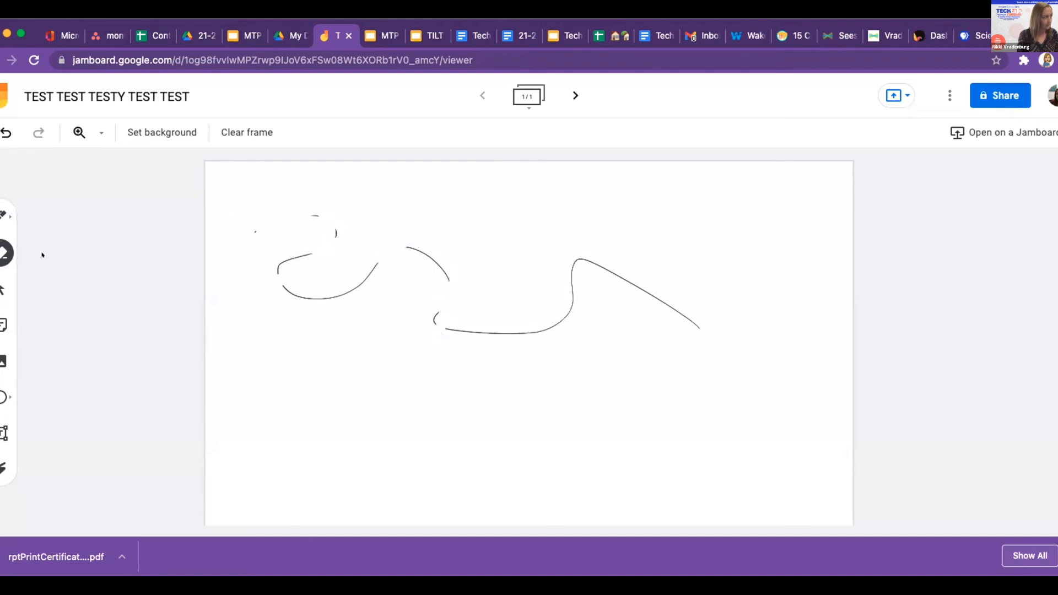
click(3, 289)
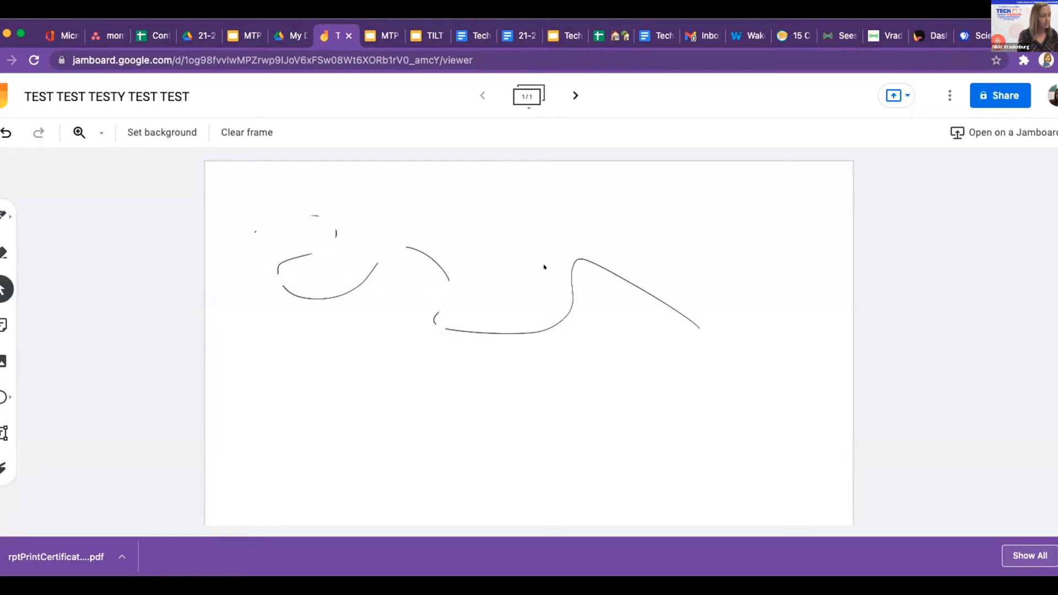
Add a pink sticky note reading 'testing 123' to the frame.
click(3, 325)
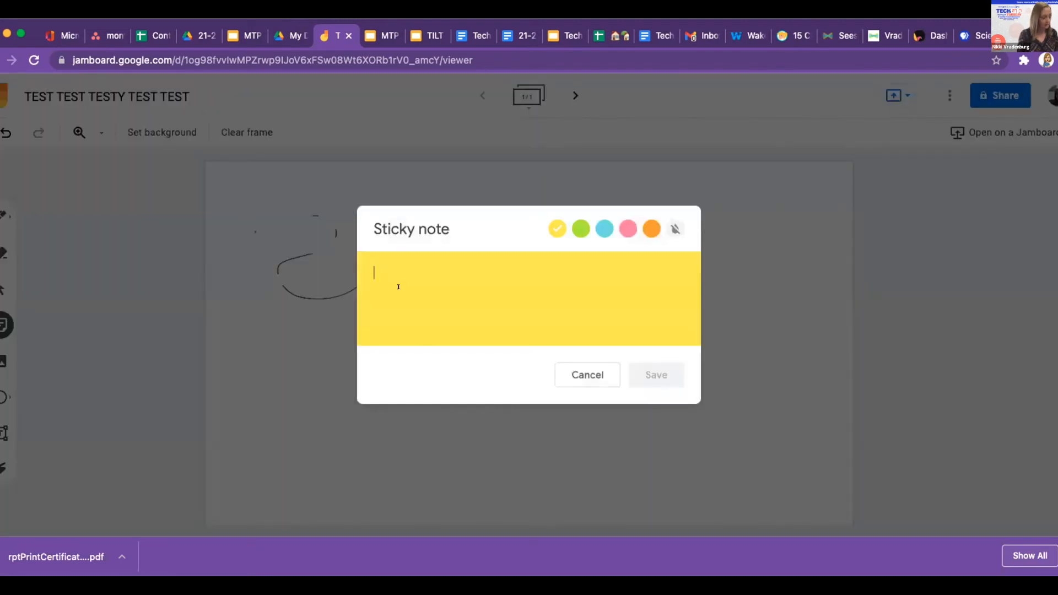
text(tes ting 123)
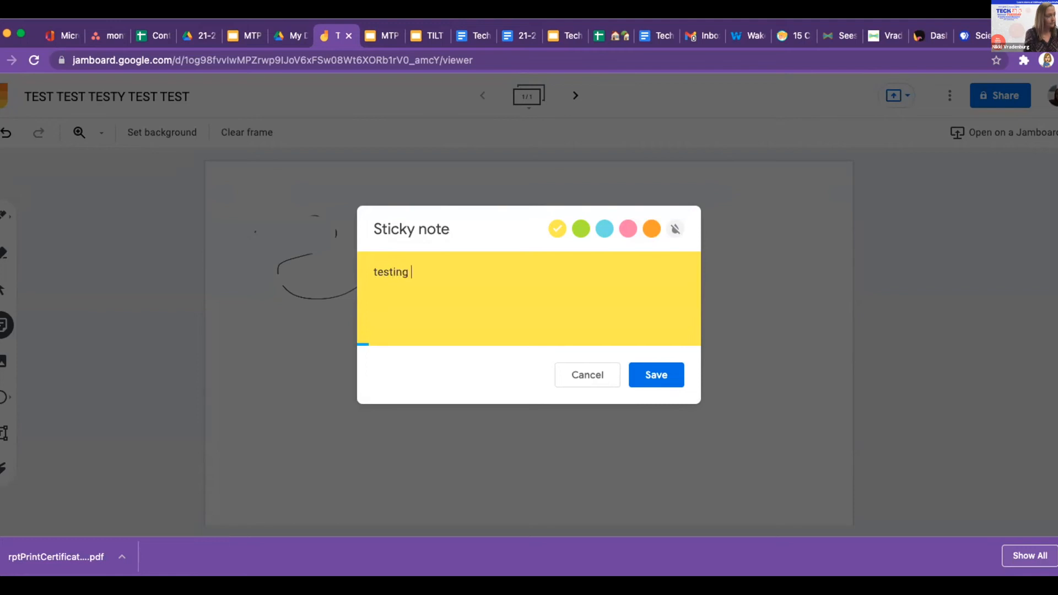
click(586, 231)
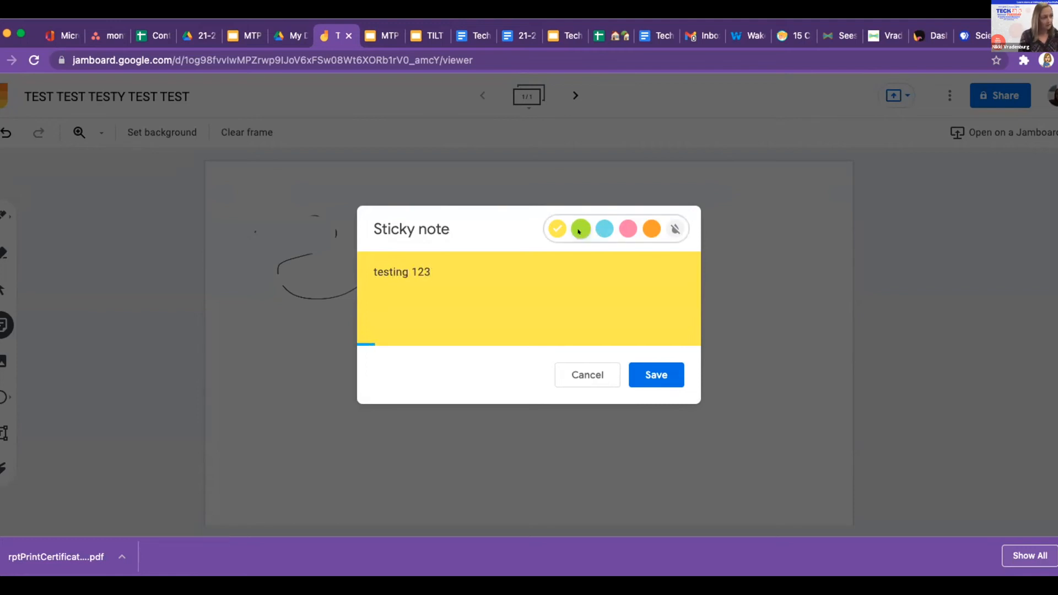
click(675, 229)
click(623, 231)
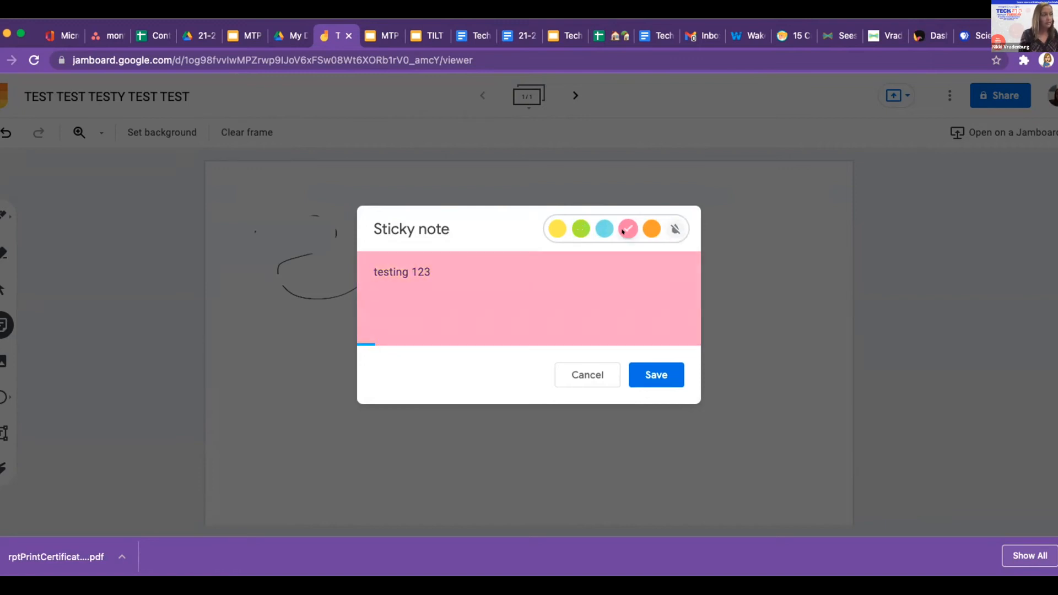
click(655, 371)
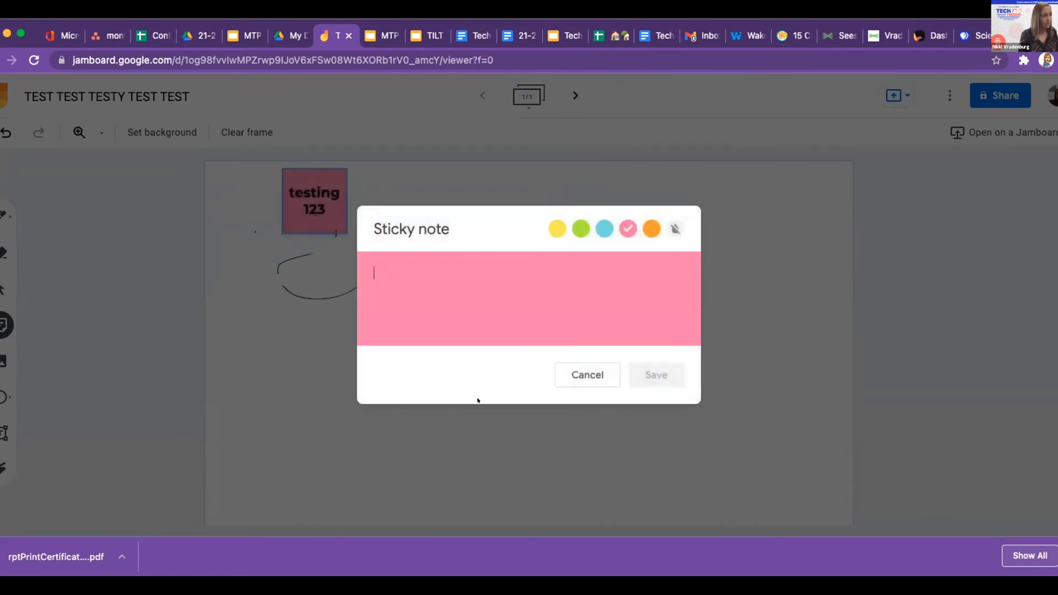
Add a yellow sticky note reading 'test'.
text(test)
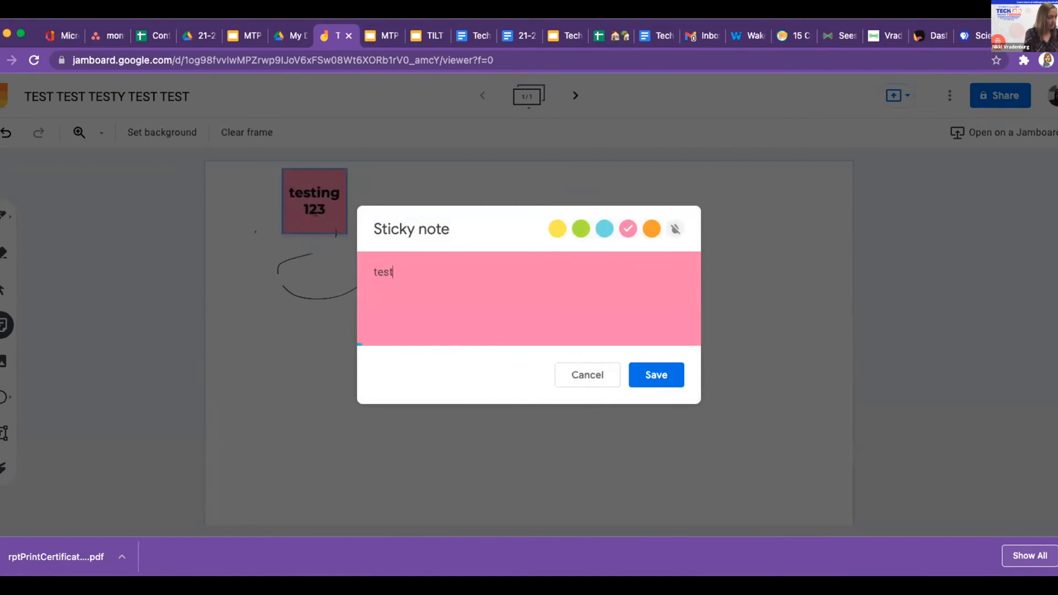
click(557, 228)
click(645, 367)
click(584, 375)
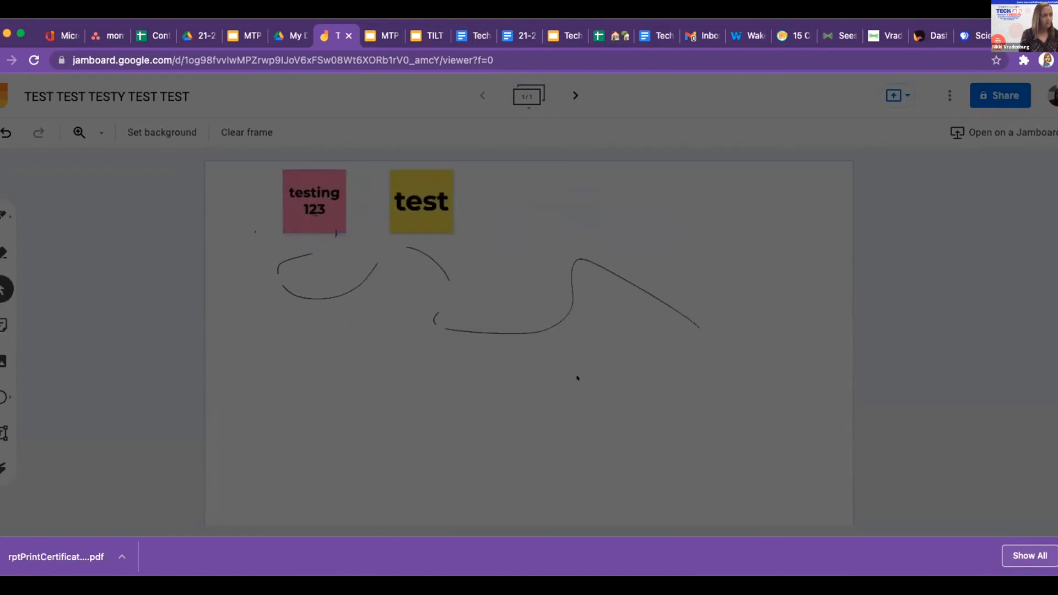
Tilt the pink note about 35°, move the yellow note top right and send it to back.
drag(320, 202, 302, 399)
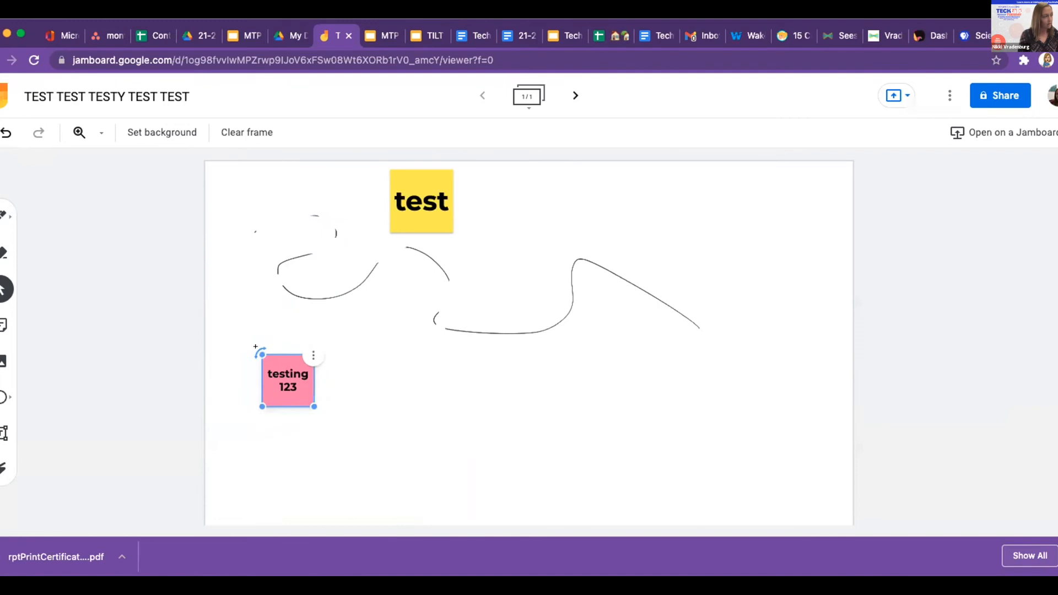
drag(256, 346, 295, 343)
drag(420, 180, 767, 192)
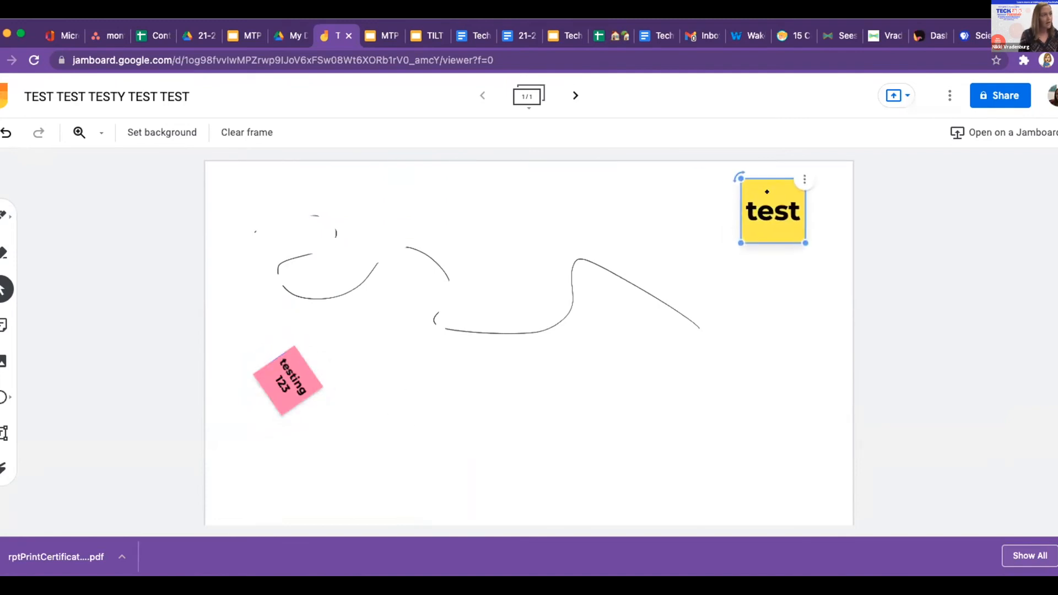
click(804, 180)
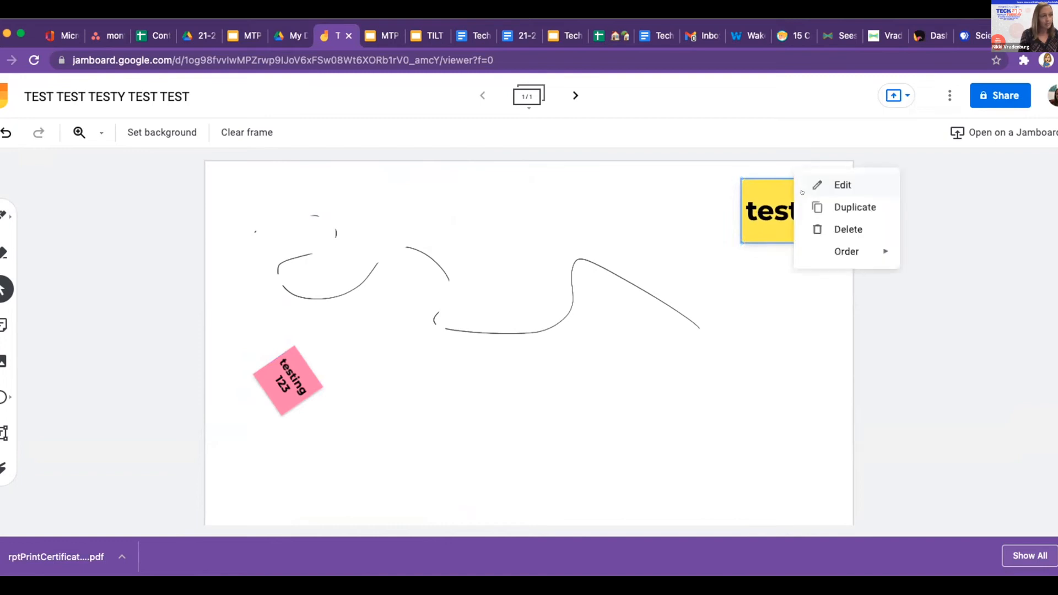
mouse_move(833, 248)
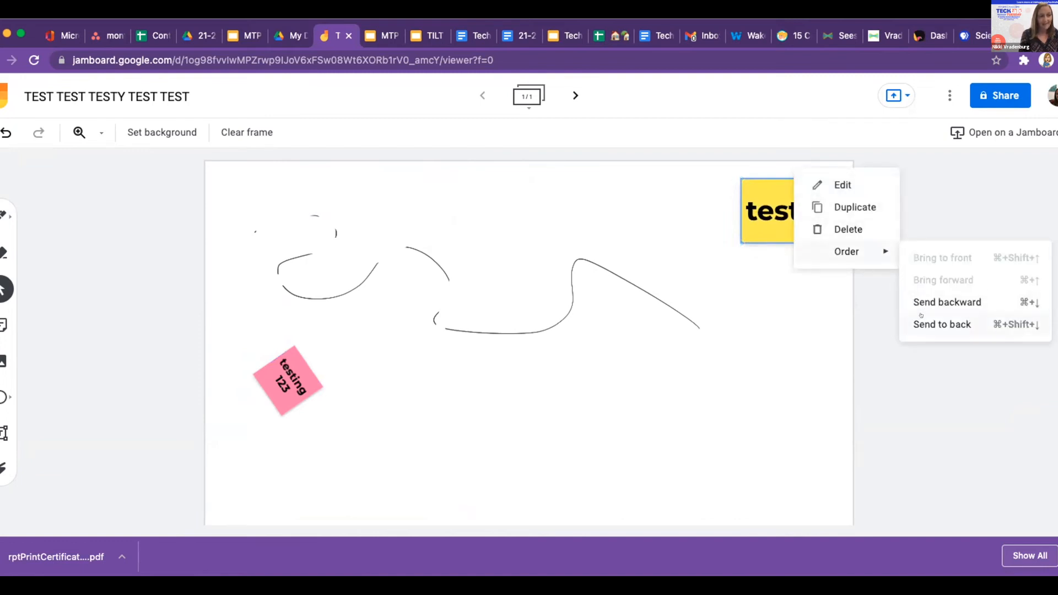
click(942, 324)
Lay the pink note over the yellow 'test' note and add a second blank frame.
drag(282, 363, 736, 201)
click(809, 290)
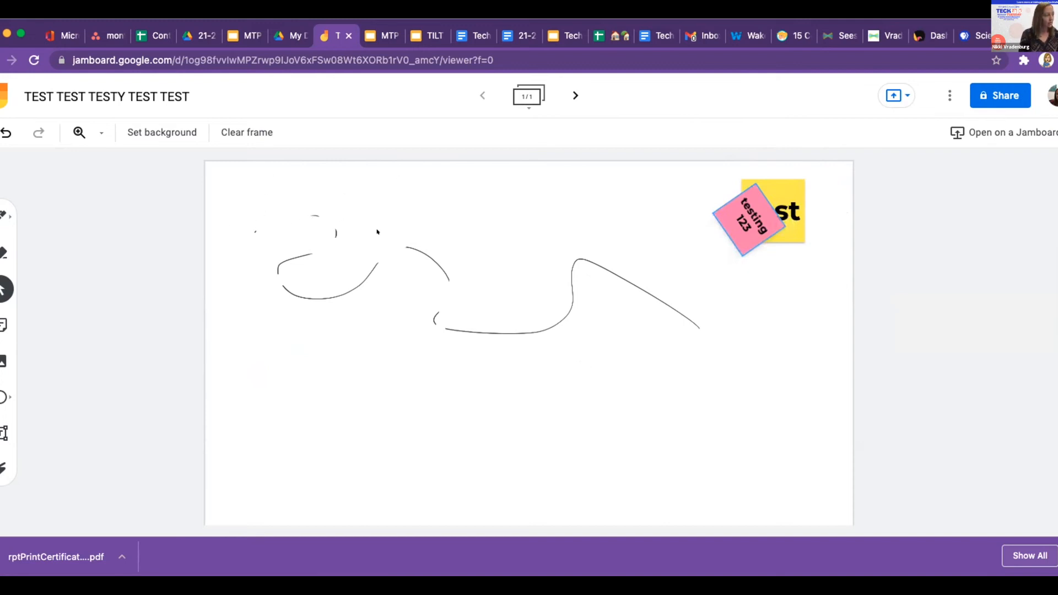
click(568, 94)
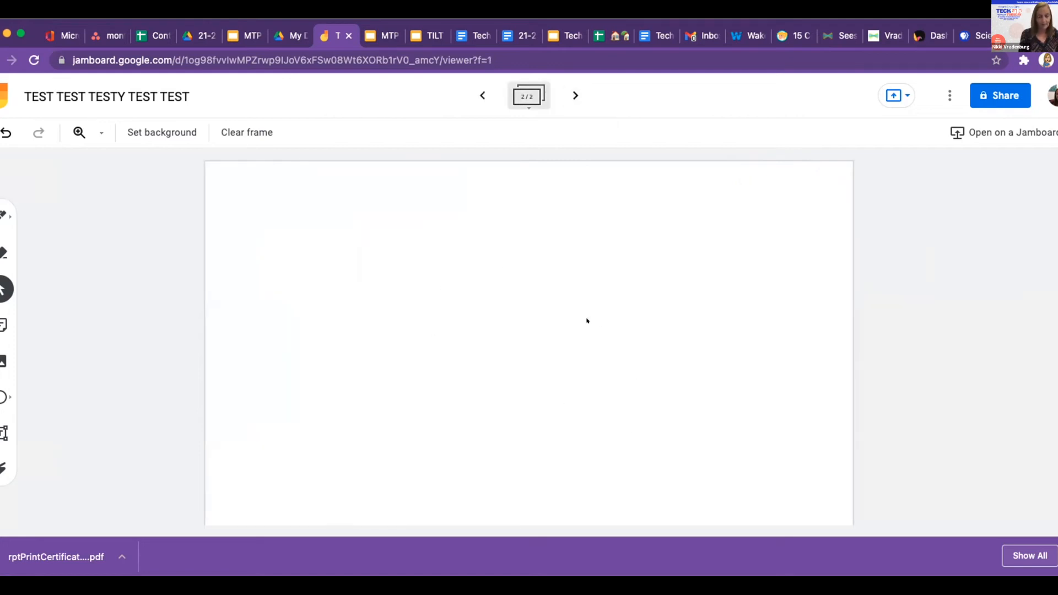
On the first frame, search Google Images for 'dogs' to insert a picture.
click(481, 95)
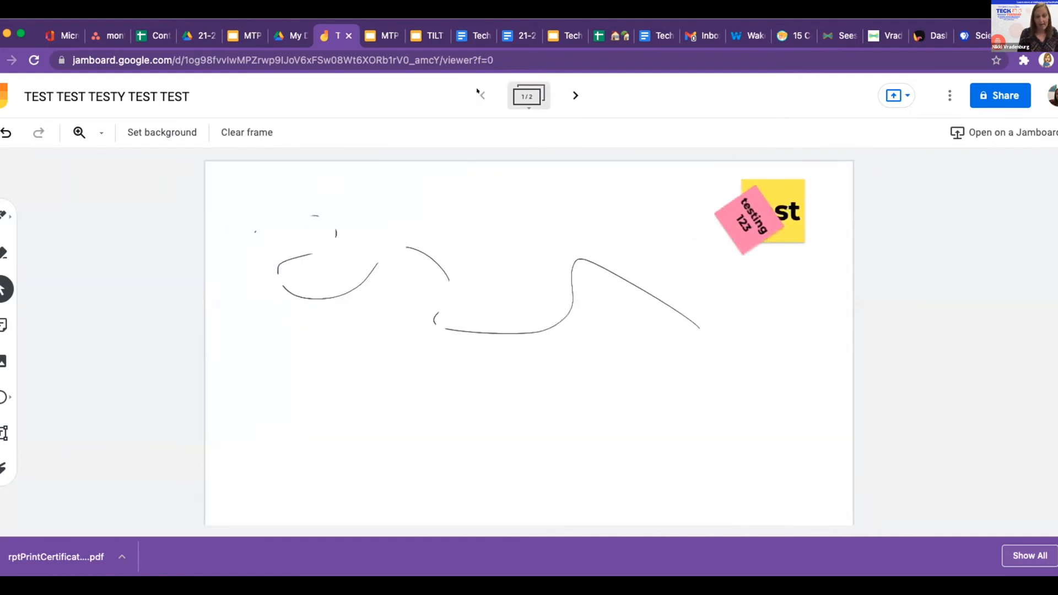
click(3, 361)
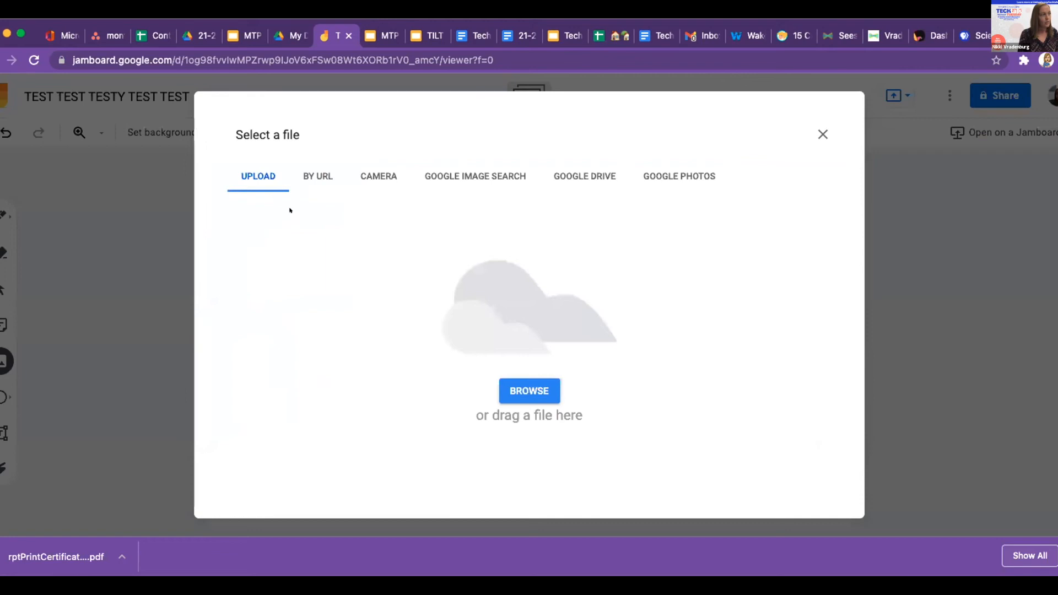
click(468, 171)
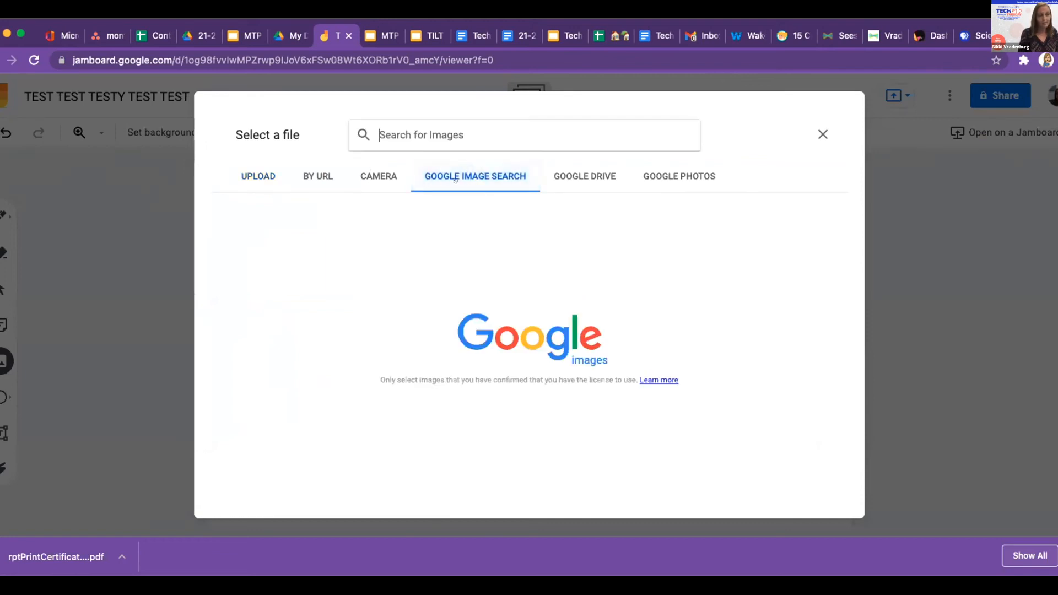
click(584, 175)
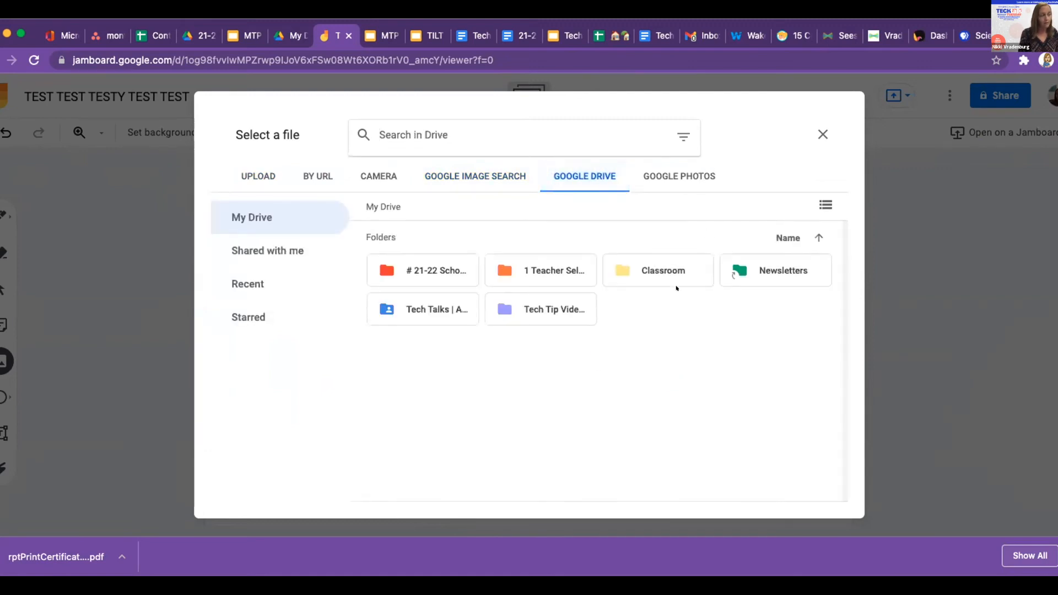
click(435, 175)
click(389, 135)
text(dogs)
key(Return)
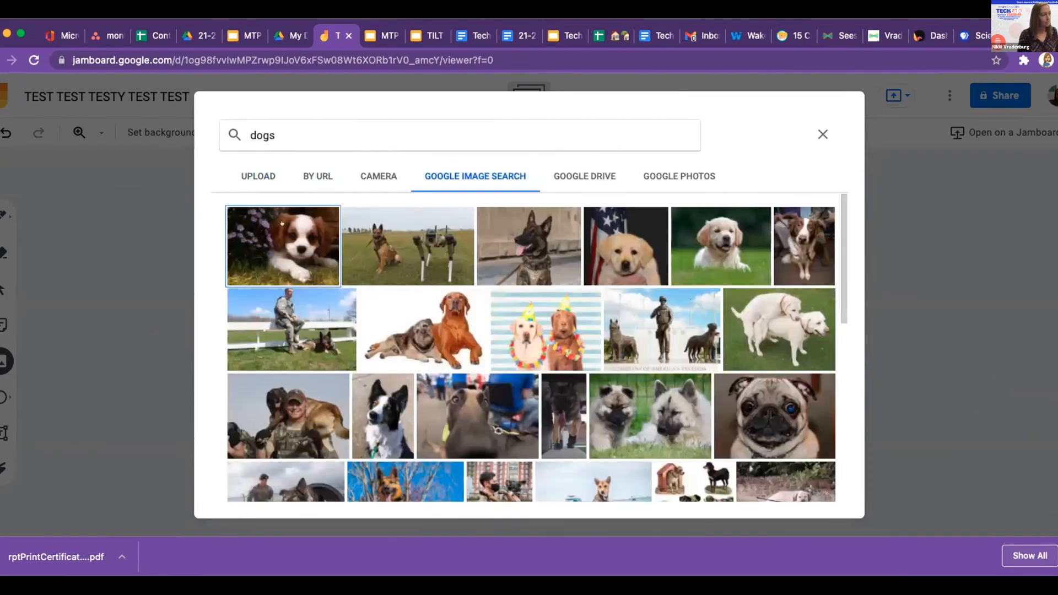
Insert the first puppy photo and move it to the frame's lower left.
click(302, 258)
click(802, 484)
drag(604, 388, 421, 427)
click(4, 434)
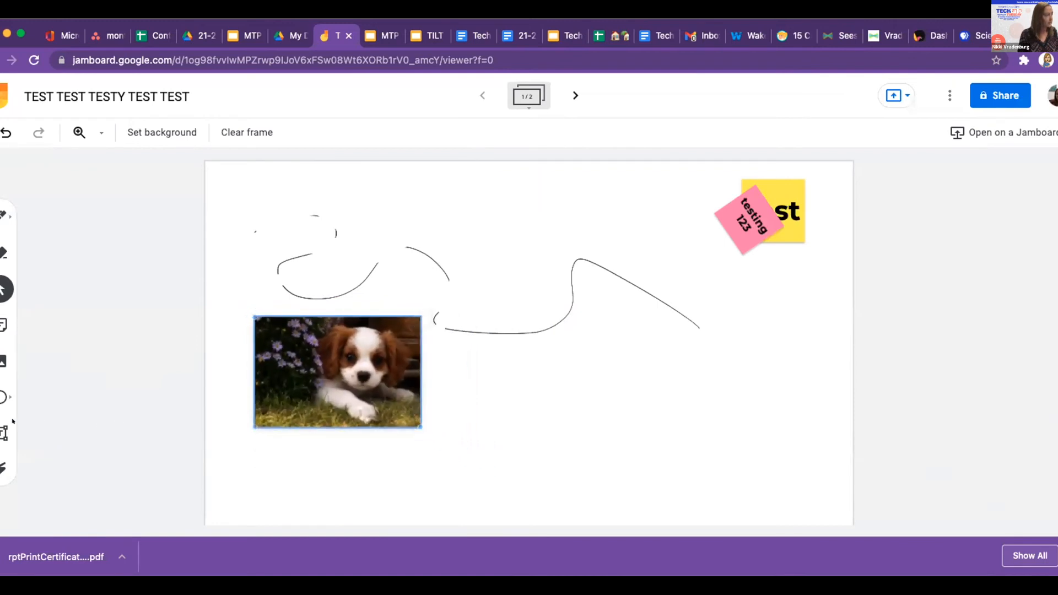
Add a 'test 1 2 3' text box and drag it just below the puppy photo.
click(231, 265)
text(test 1 2 )
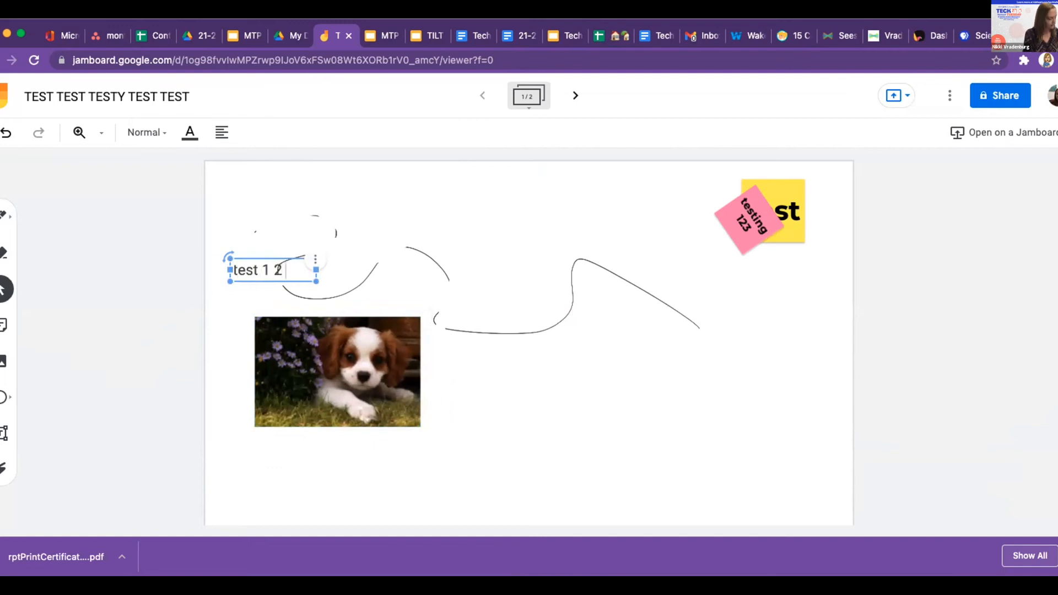
text(3)
click(277, 254)
click(257, 256)
drag(302, 266, 346, 441)
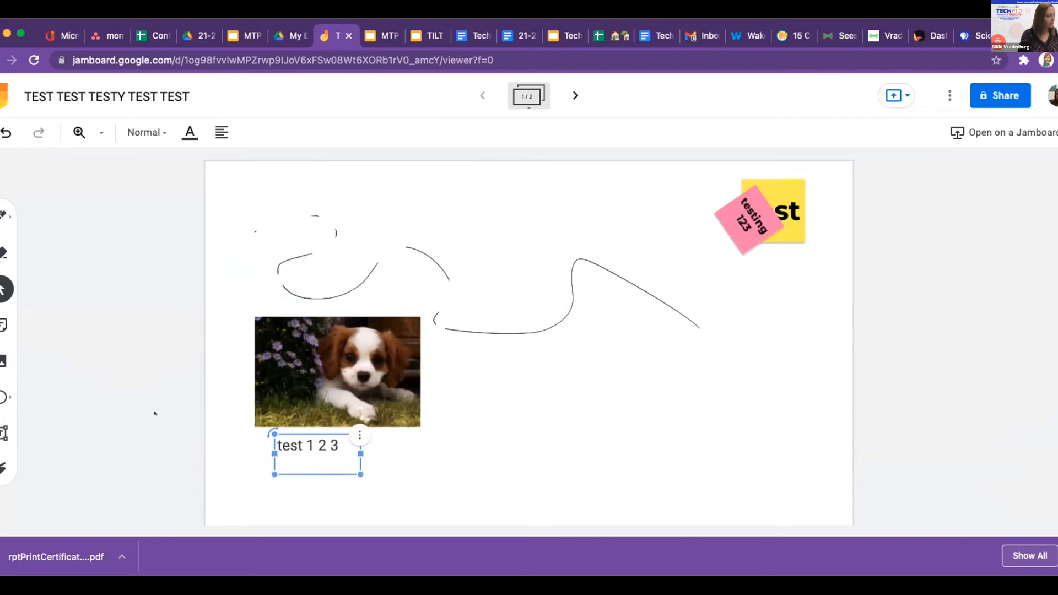
click(4, 396)
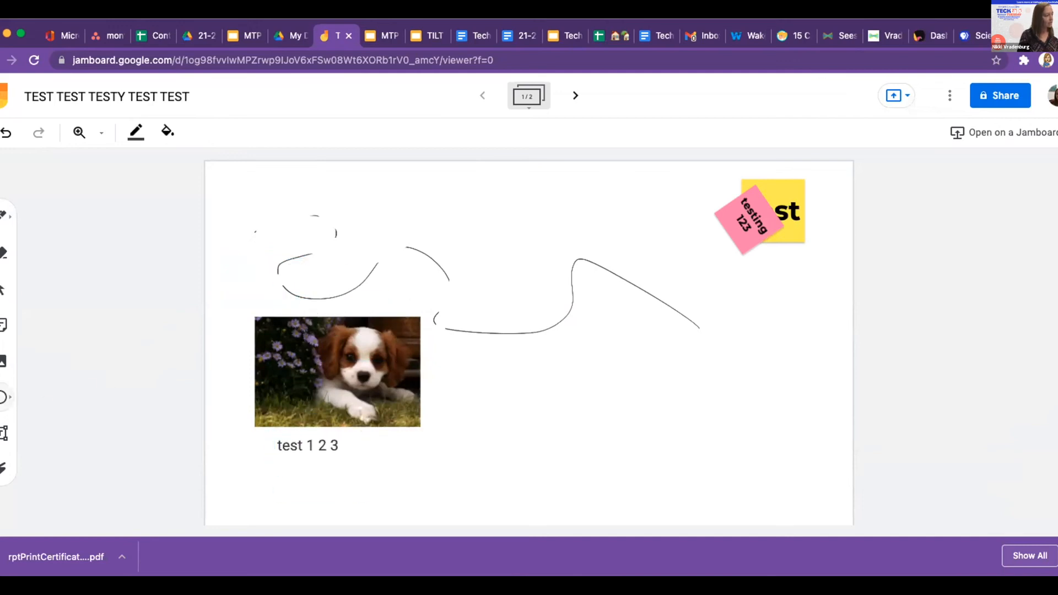
click(3, 397)
Draw a large rounded rectangle right of the puppy with a blue outline and pink fill.
click(39, 430)
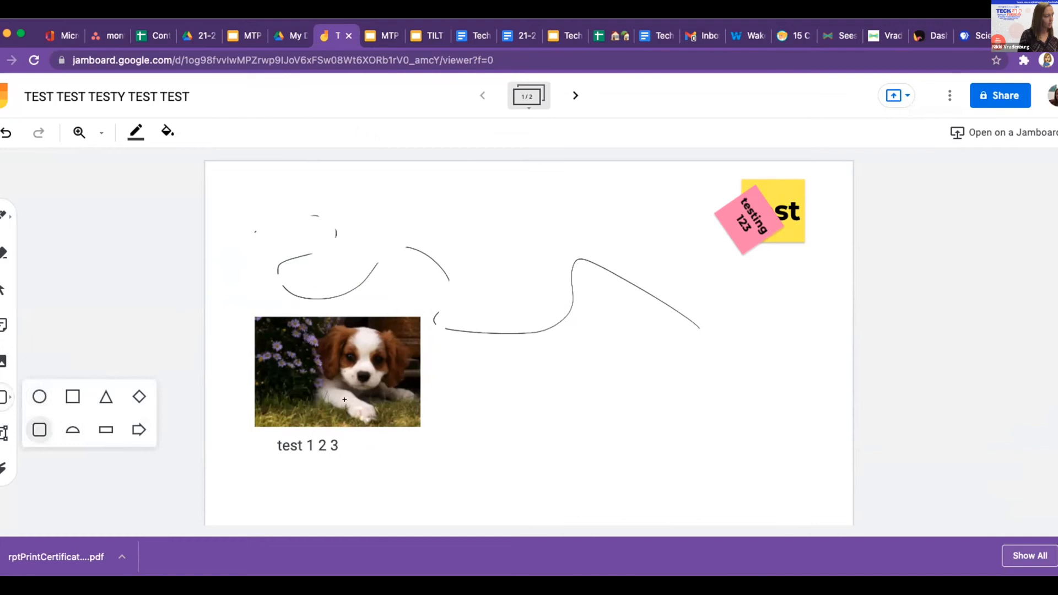
drag(443, 332, 790, 499)
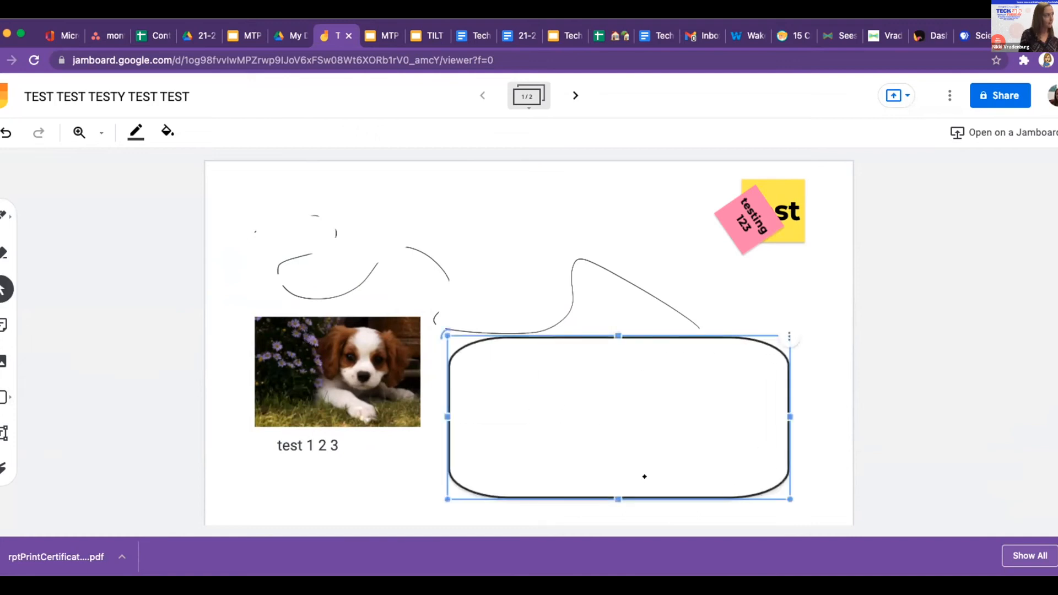
click(137, 132)
click(171, 162)
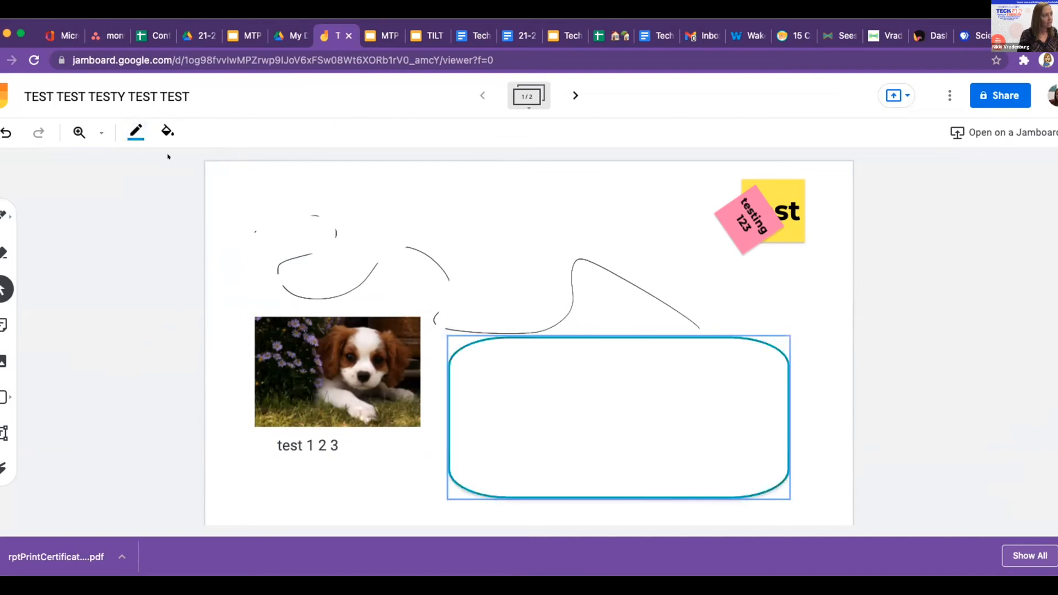
click(167, 131)
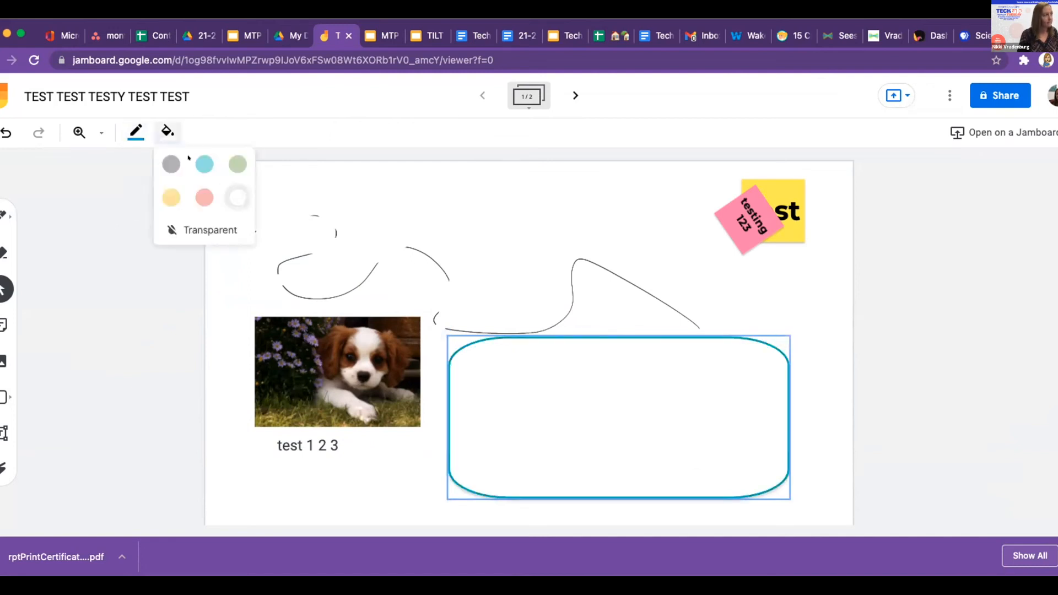
click(203, 195)
Move both sticky notes left so they sit above the puppy photo.
click(788, 319)
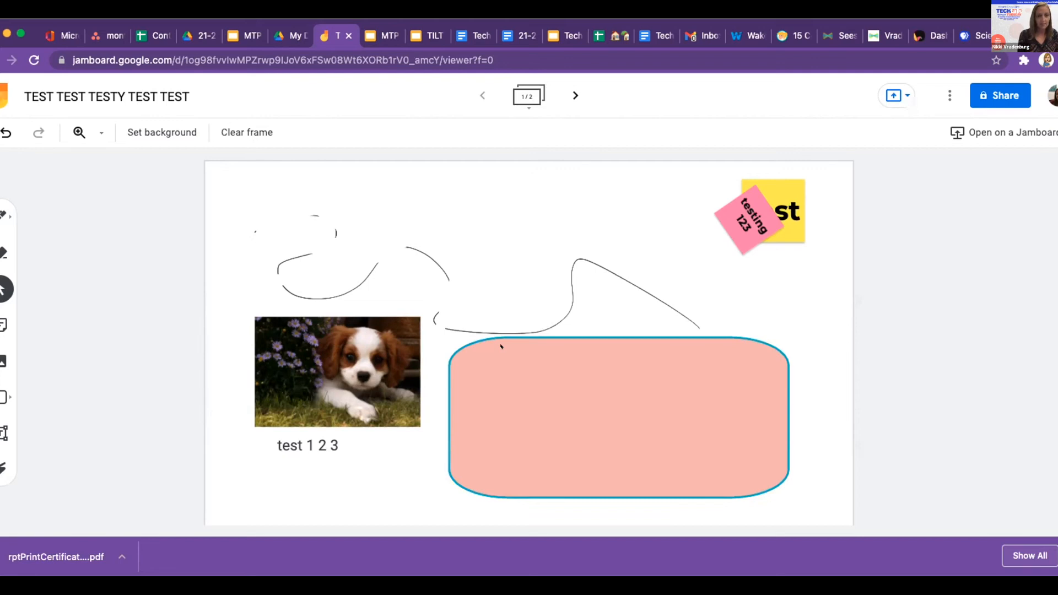
drag(733, 212, 380, 277)
click(520, 267)
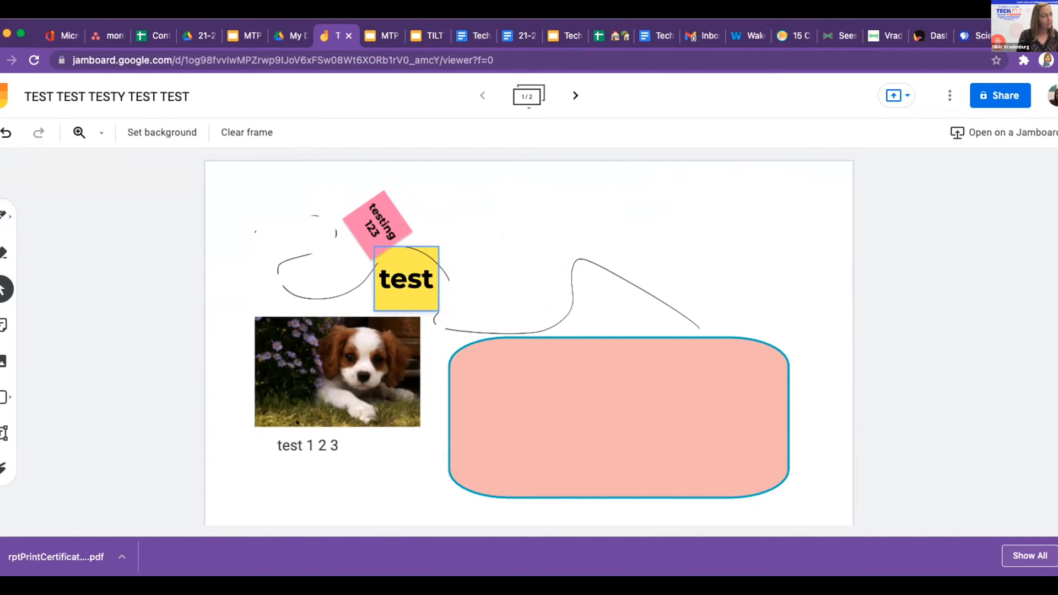
Drag the 'test 1 2 3' text to the top-left corner, check both frames, and open My Drive.
click(301, 443)
drag(300, 442, 256, 197)
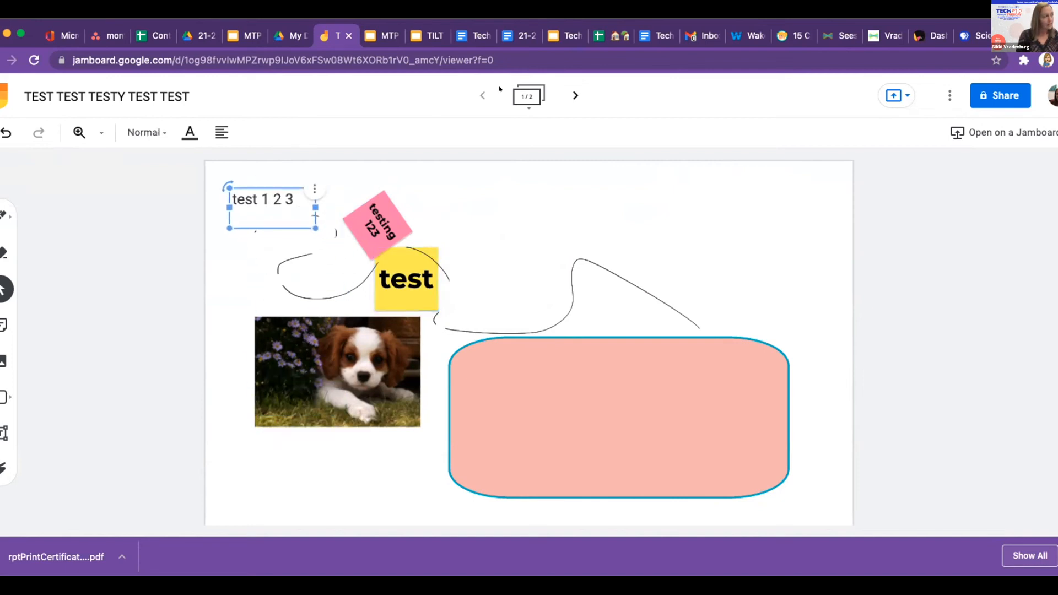
click(576, 95)
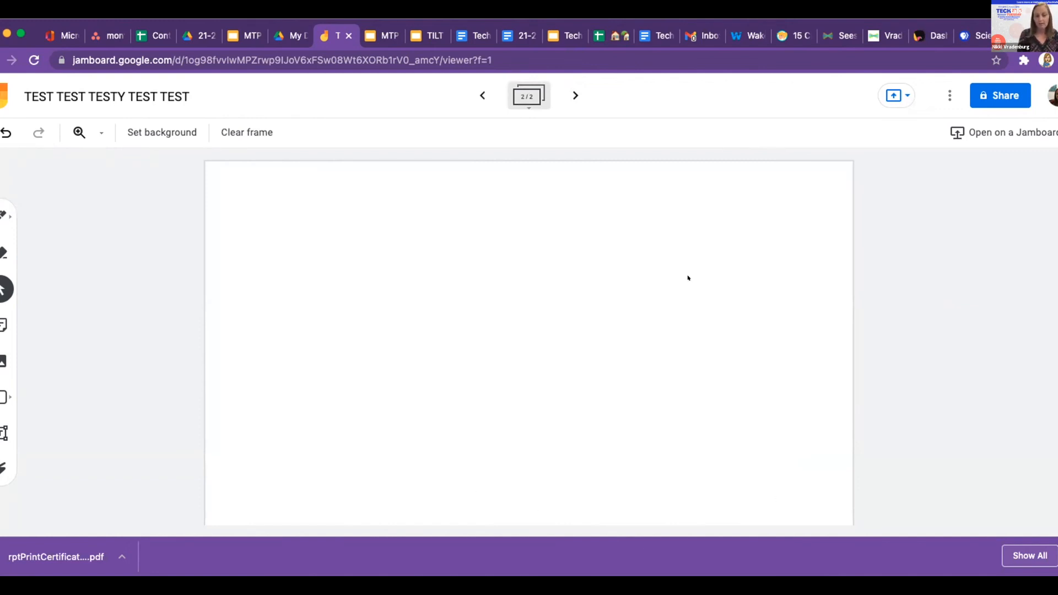
click(483, 95)
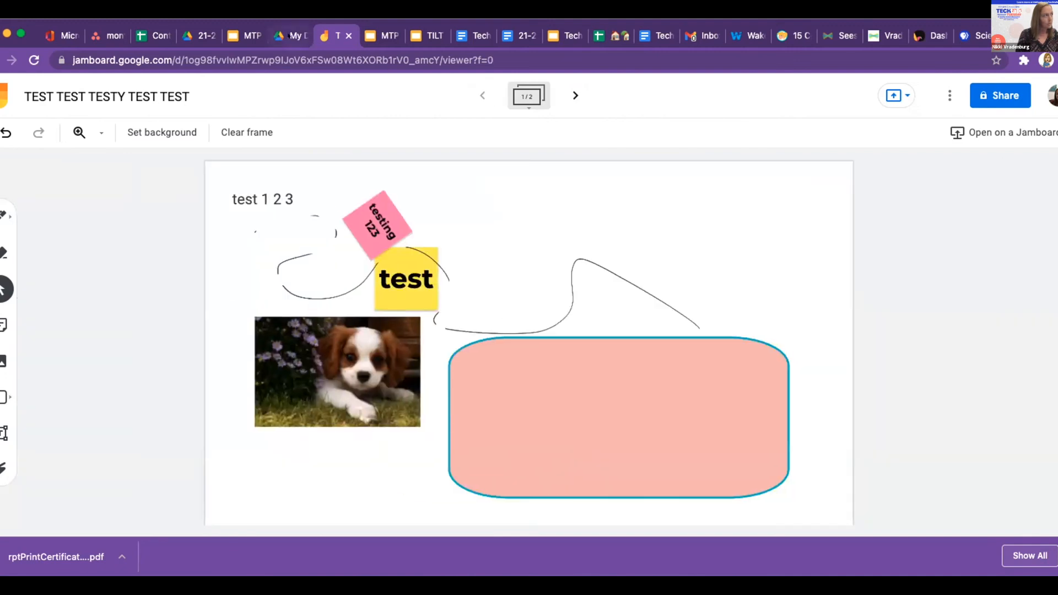
click(289, 36)
scroll(667, 425, down, 1)
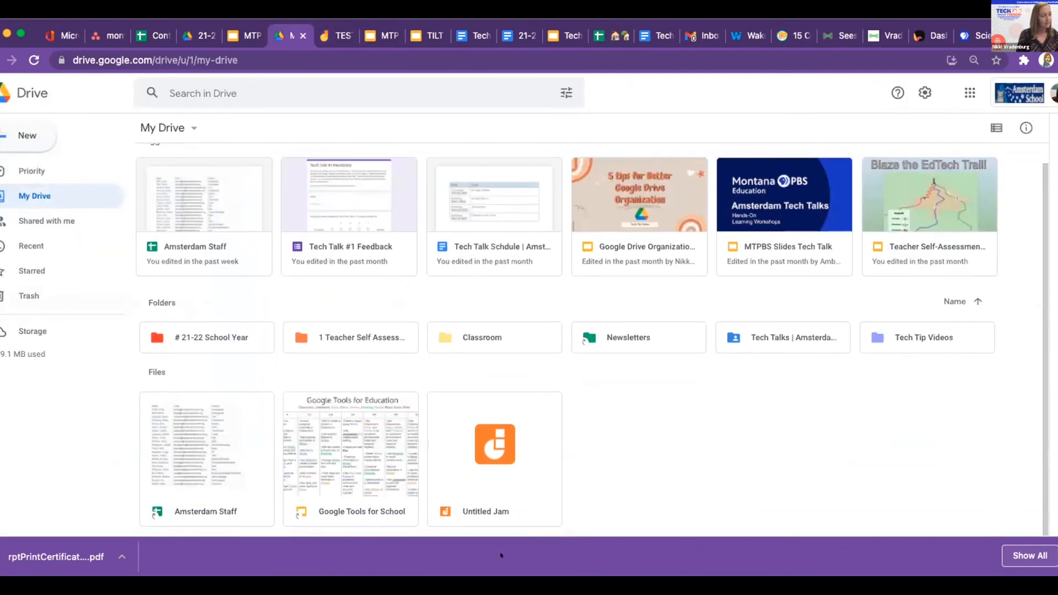
Open the Untitled Jam file from the Files list in My Drive.
click(474, 512)
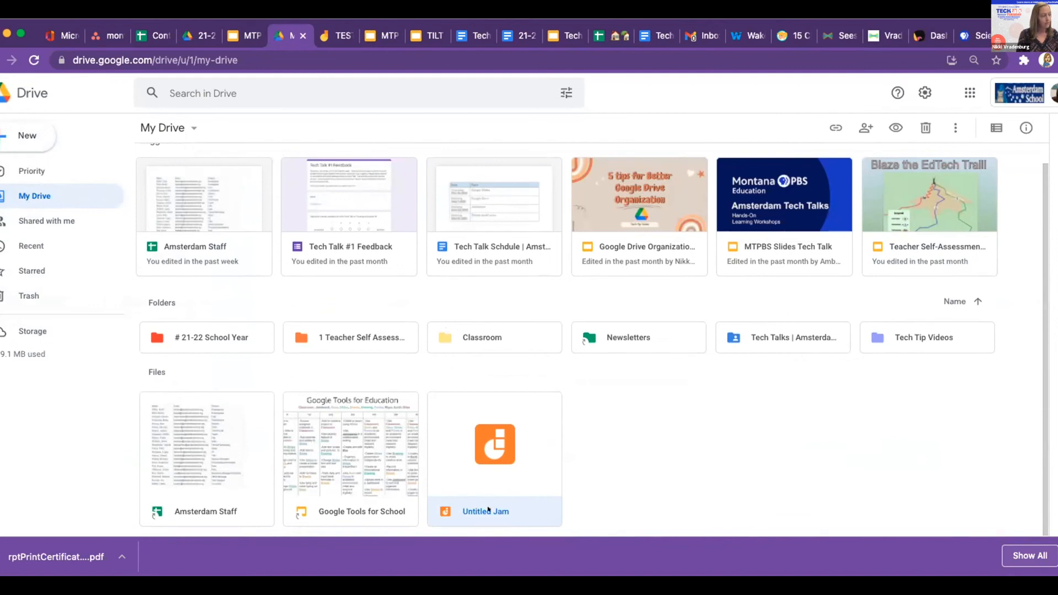
double_click(488, 510)
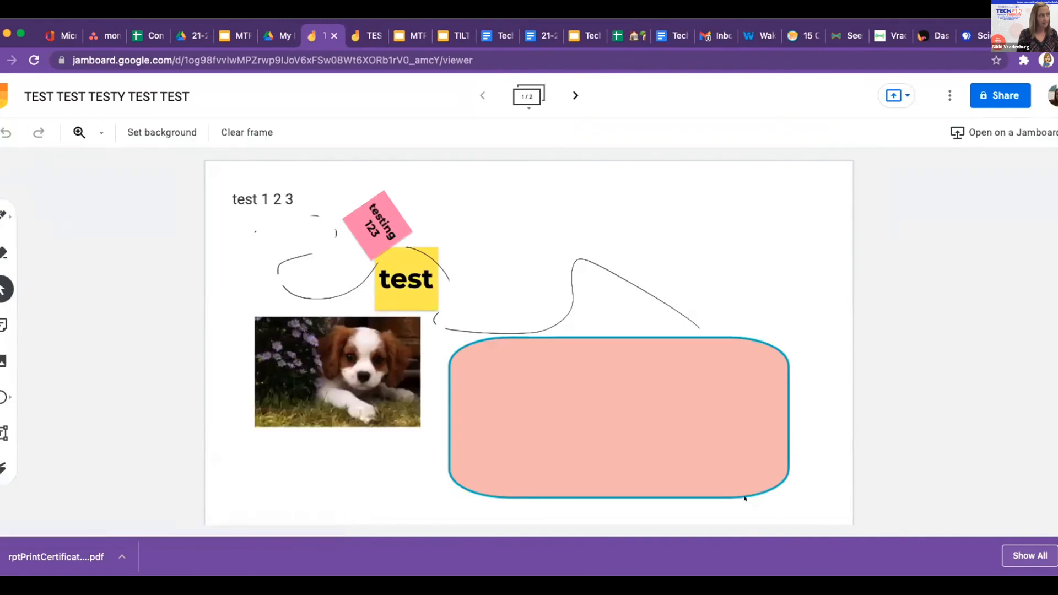
Start sharing with a collaborator's name, then close sharing and the options list without adding anyone.
click(995, 99)
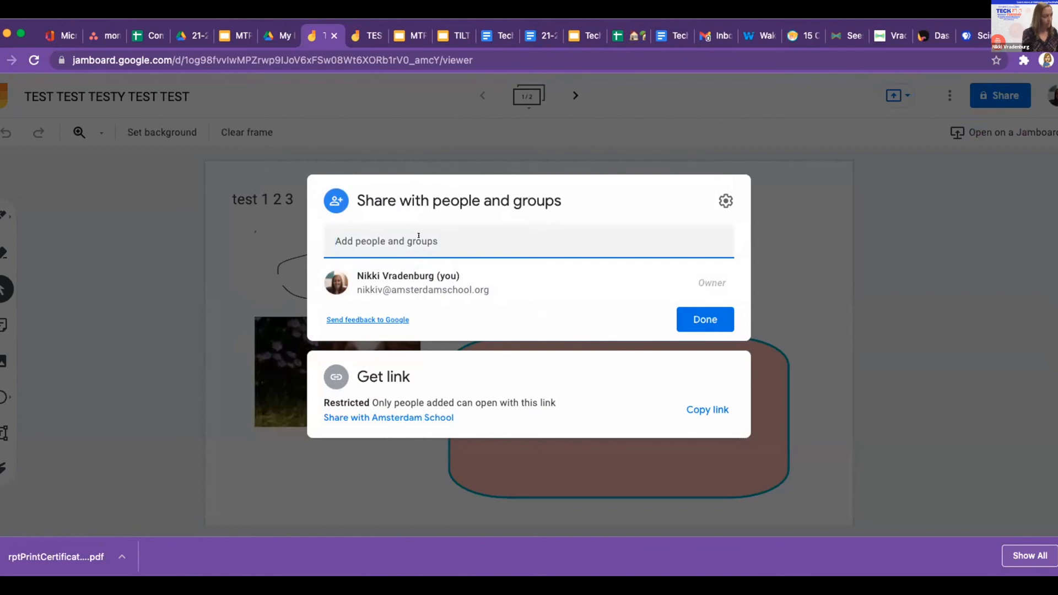
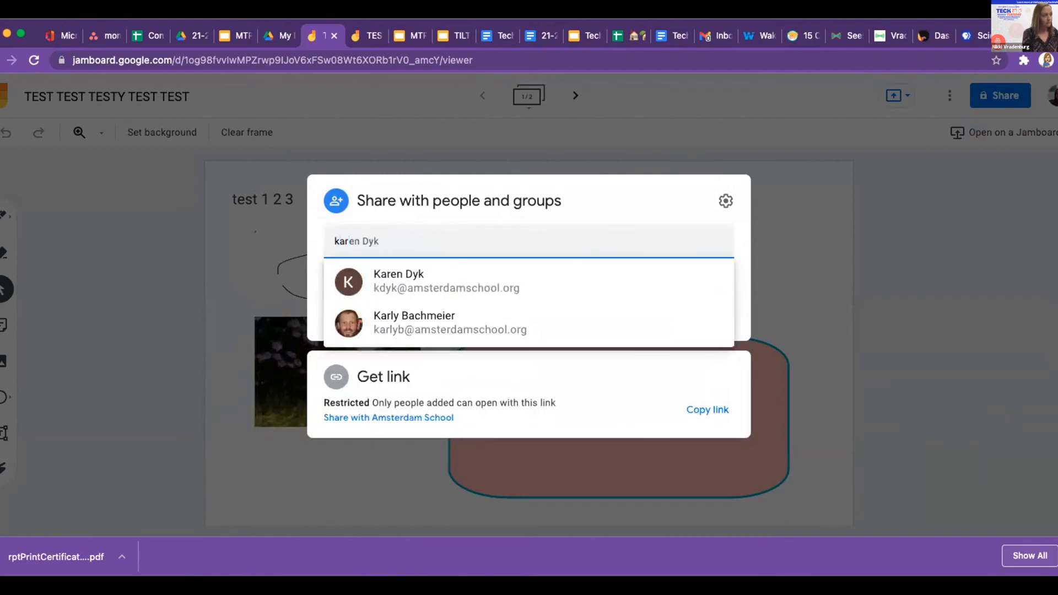
click(822, 256)
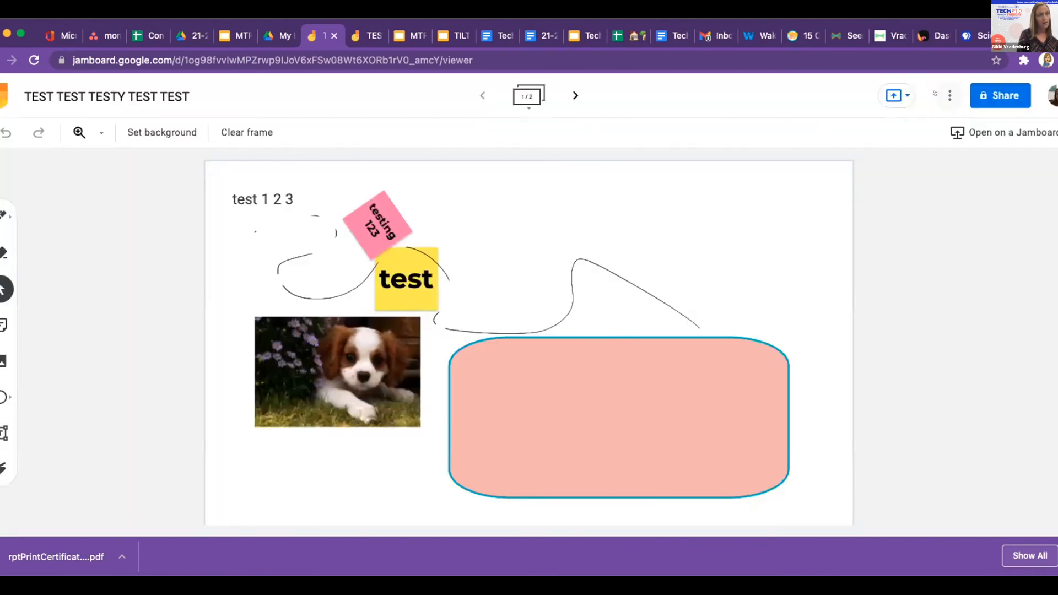
click(949, 96)
click(996, 192)
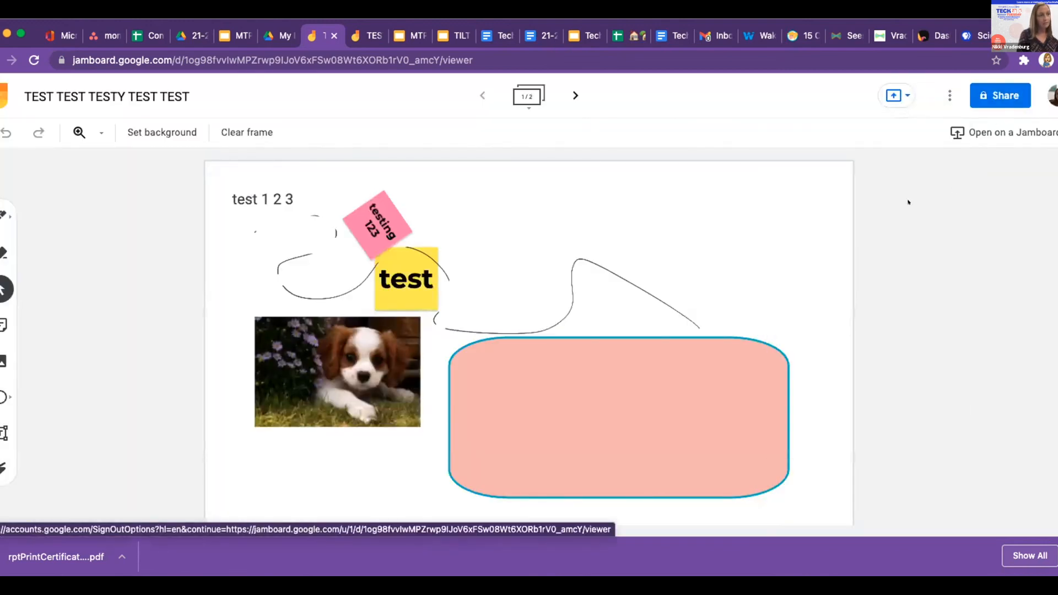
Copy the board's share link and close the share dialog.
click(995, 94)
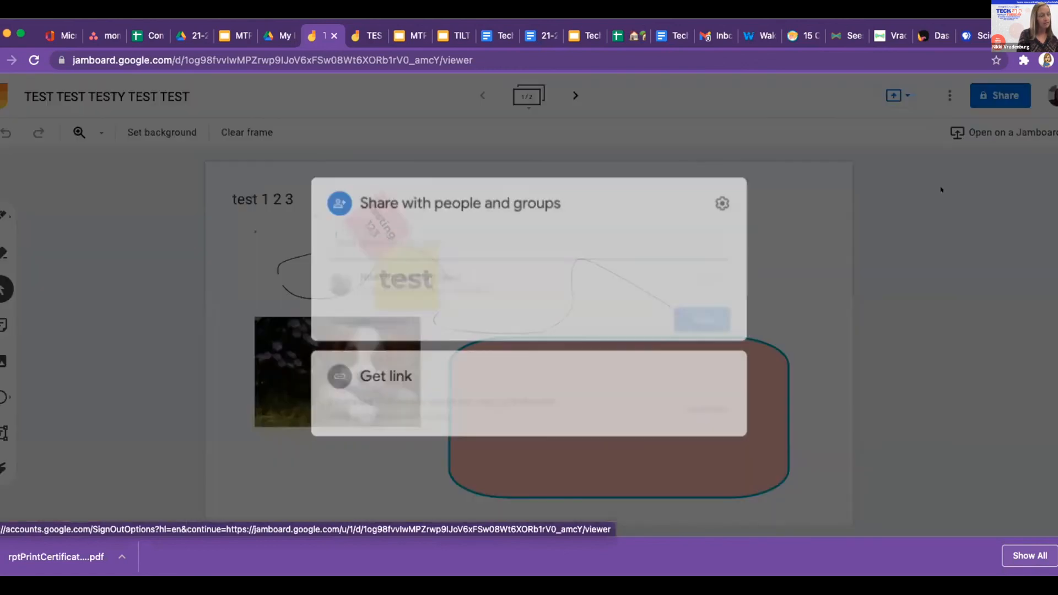
click(704, 402)
click(705, 319)
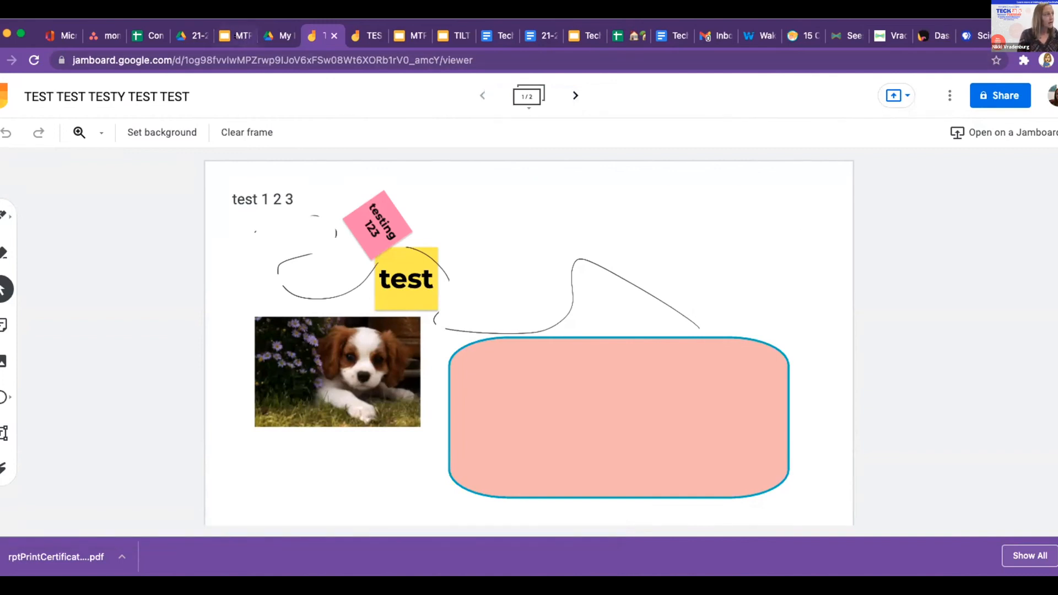
click(236, 36)
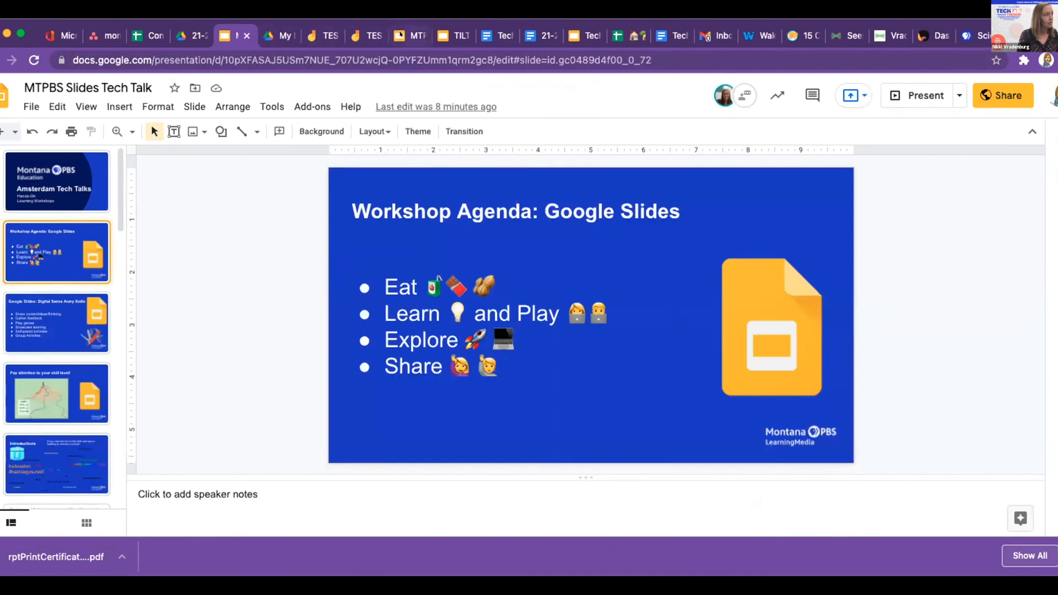
Browse the Slides decks to the 'Collaborate with Jamboard' slide, then return to the 'TEST TEST TESTY TEST TEST' jam.
click(410, 37)
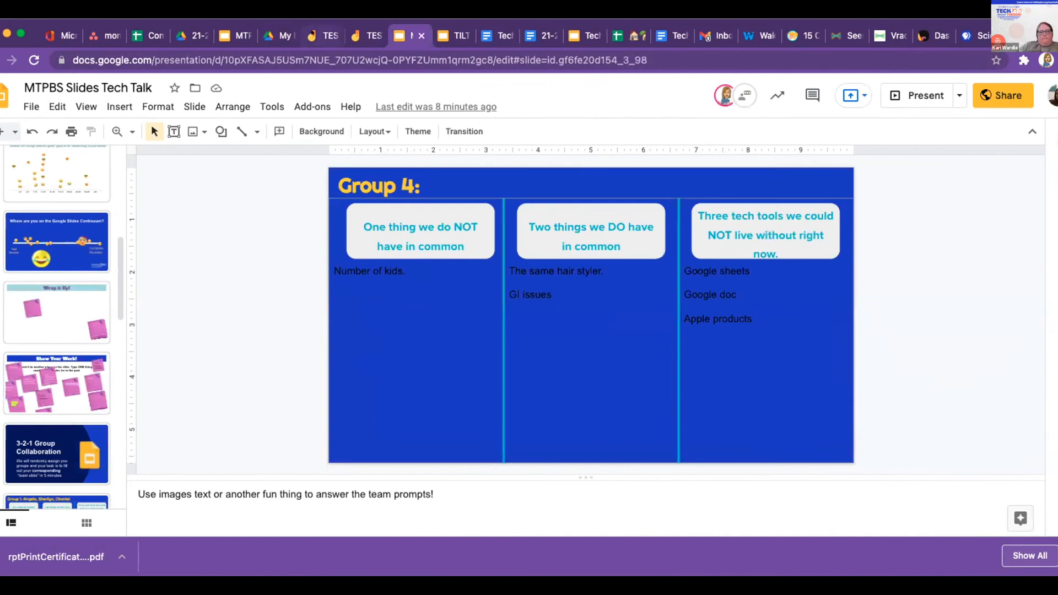
click(574, 35)
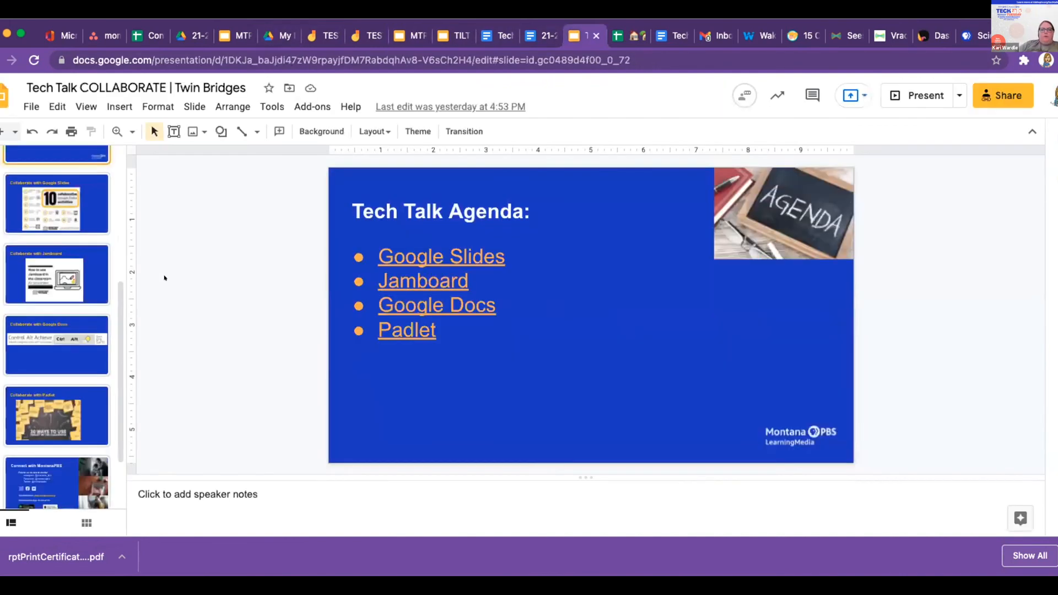
scroll(50, 380, down, 2)
scroll(46, 343, up, 2)
click(67, 246)
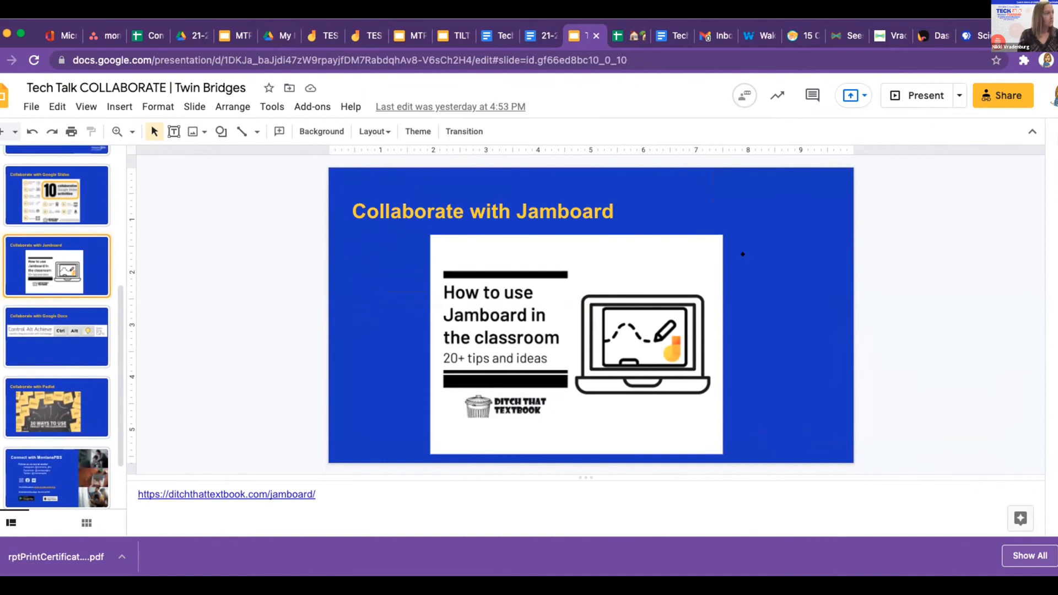
click(318, 35)
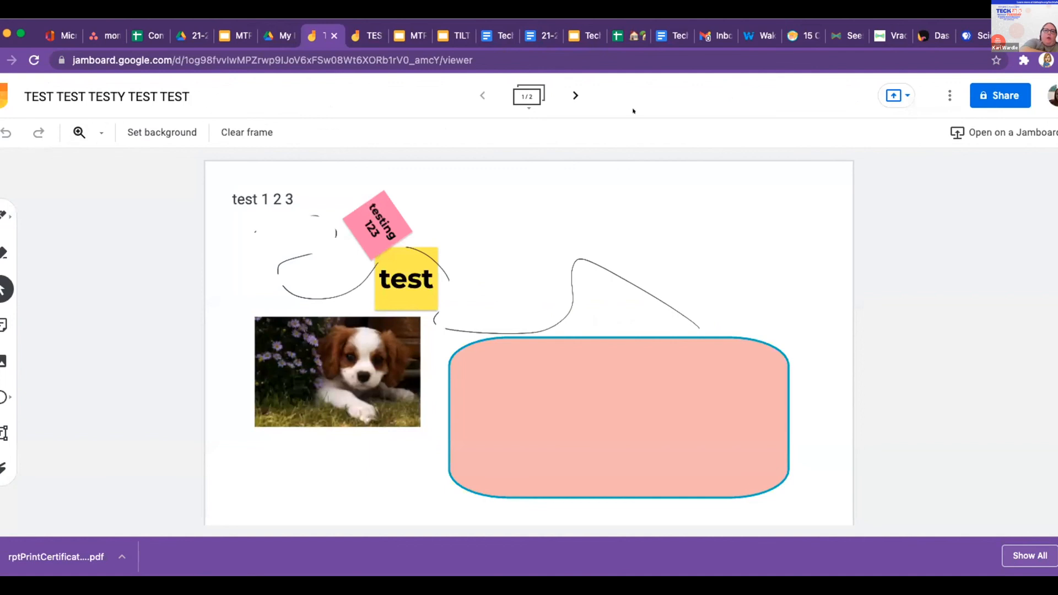
Glance at the board's More Actions menu, then switch to the MTPBS Slides Tech Talk Group 4 slide.
click(937, 92)
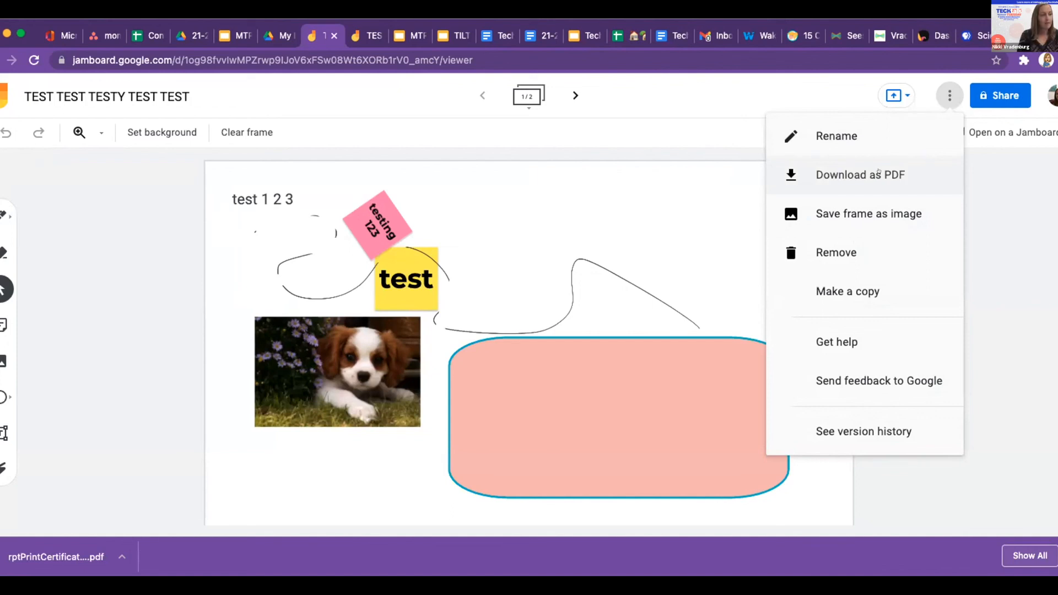
click(944, 100)
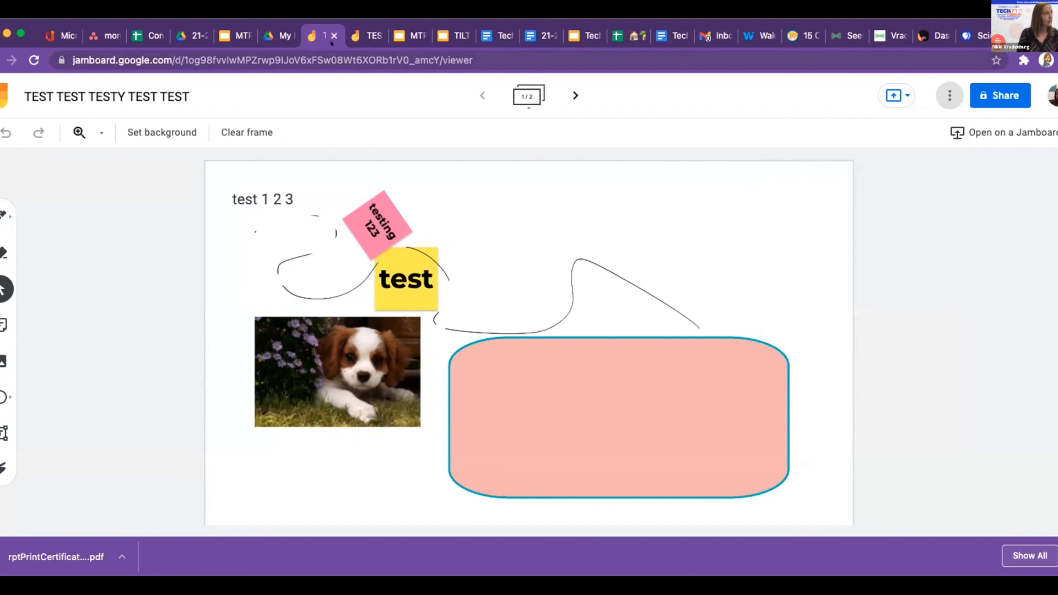
click(410, 35)
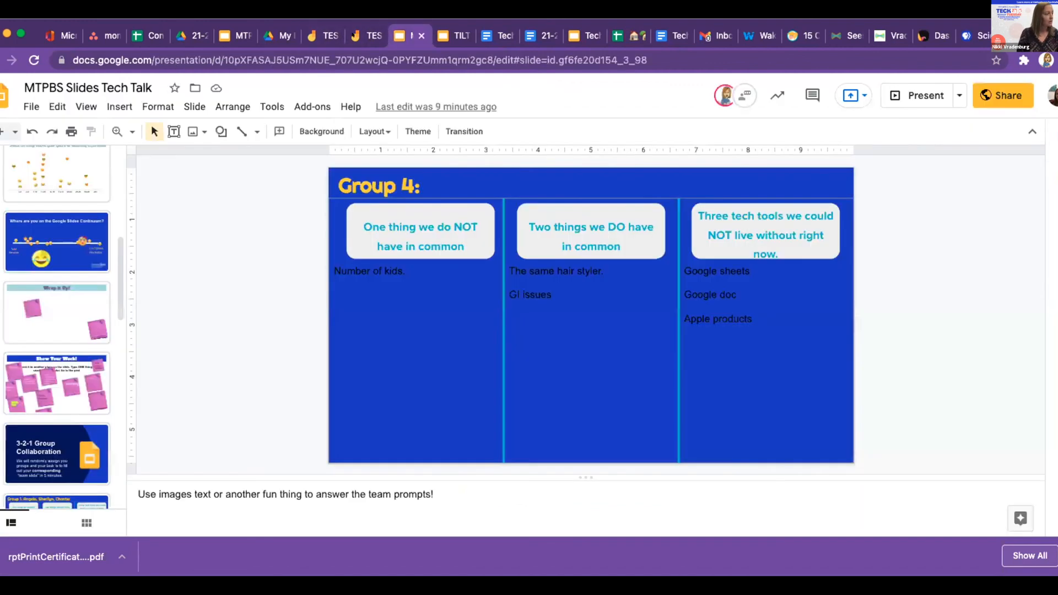
In the Tech Talk COLLABORATE deck, follow the slide image's link to the Ditch That Textbook Jamboard article.
click(232, 35)
click(392, 35)
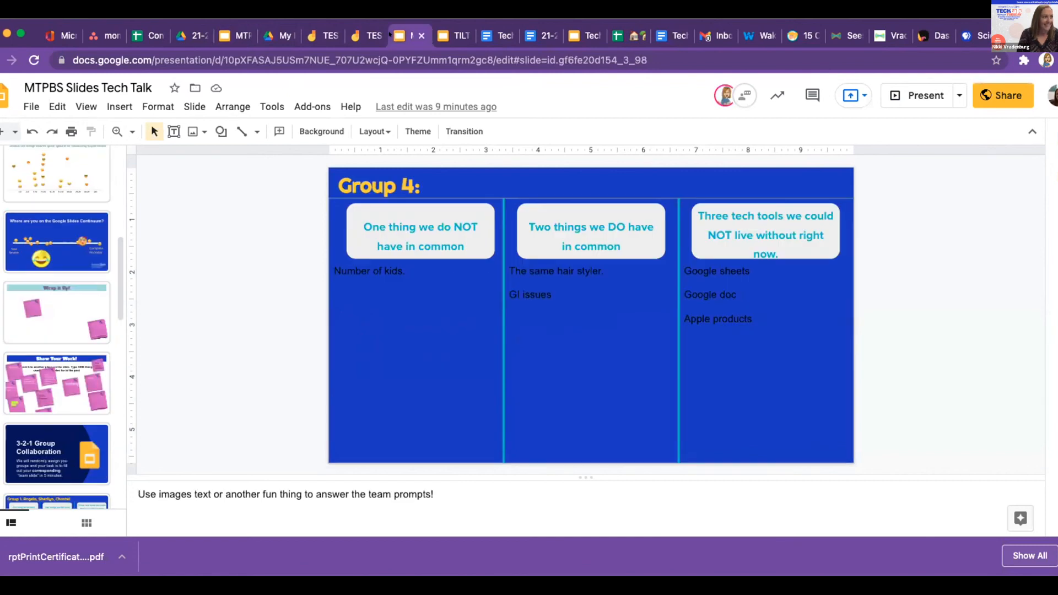
click(453, 35)
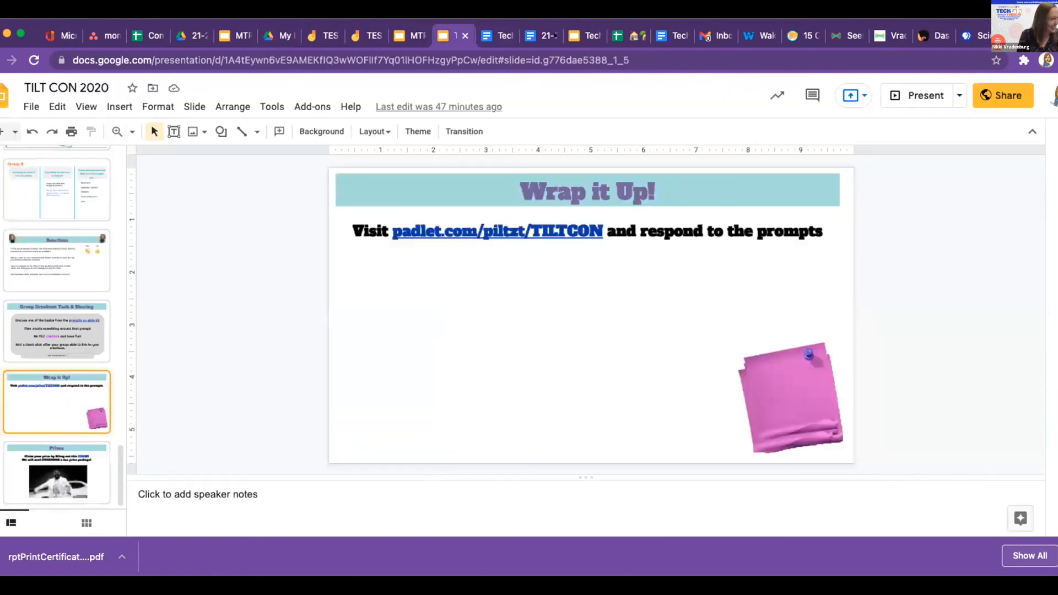
click(583, 36)
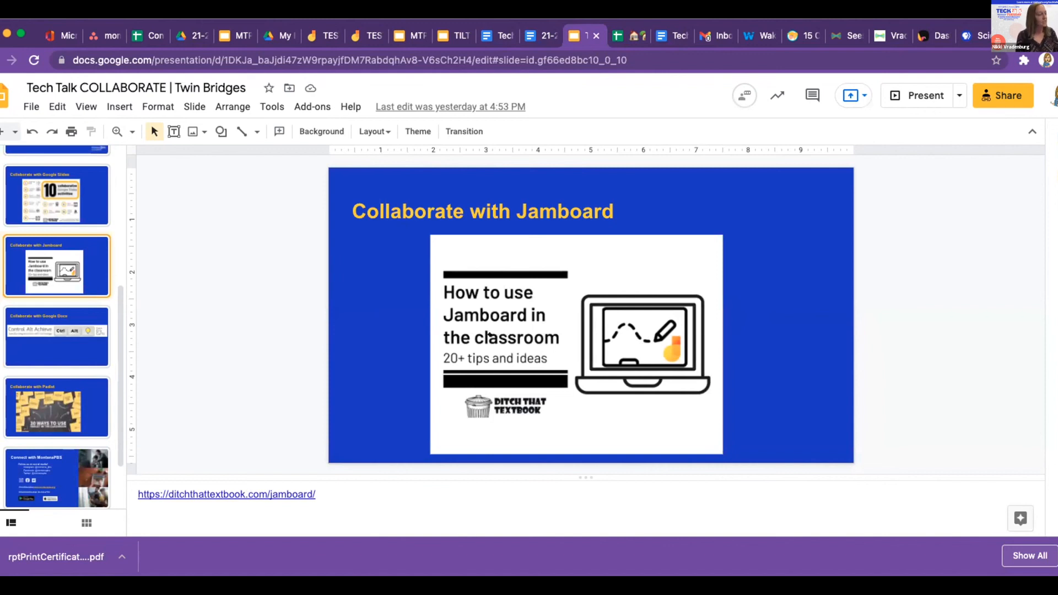
click(513, 325)
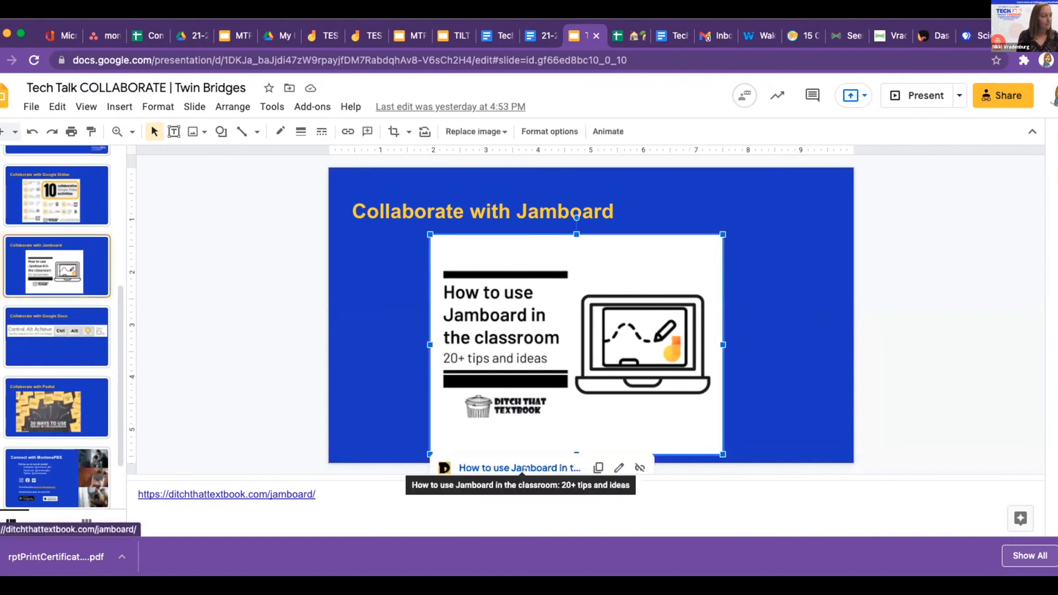
click(524, 467)
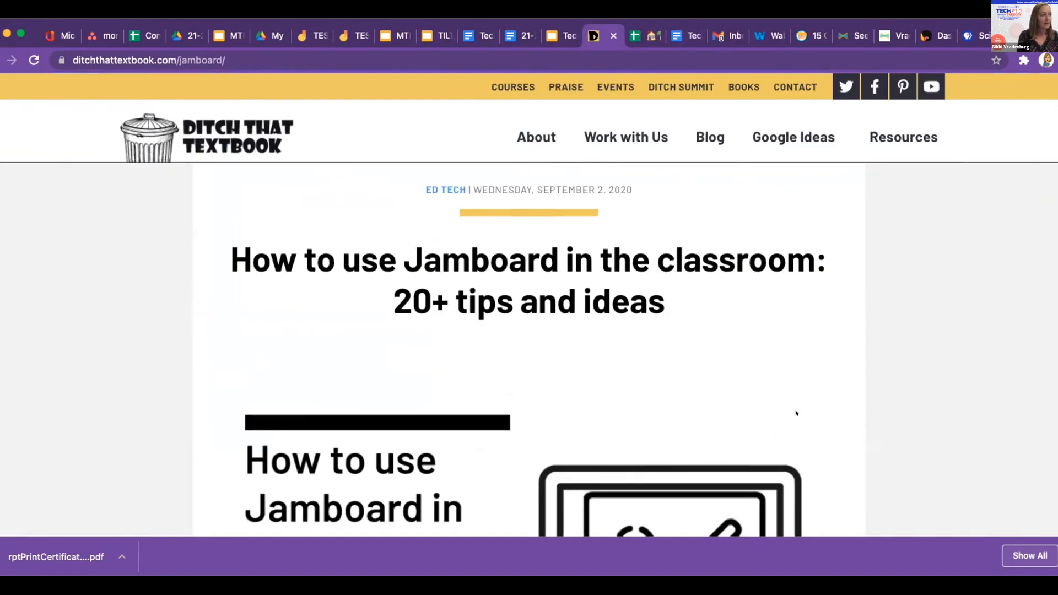
Scroll the Jamboard article down to its 20 classroom ideas, through 'Pick one and vote' and 'Circle and guess'.
scroll(796, 414, down, 6)
scroll(796, 413, down, 7)
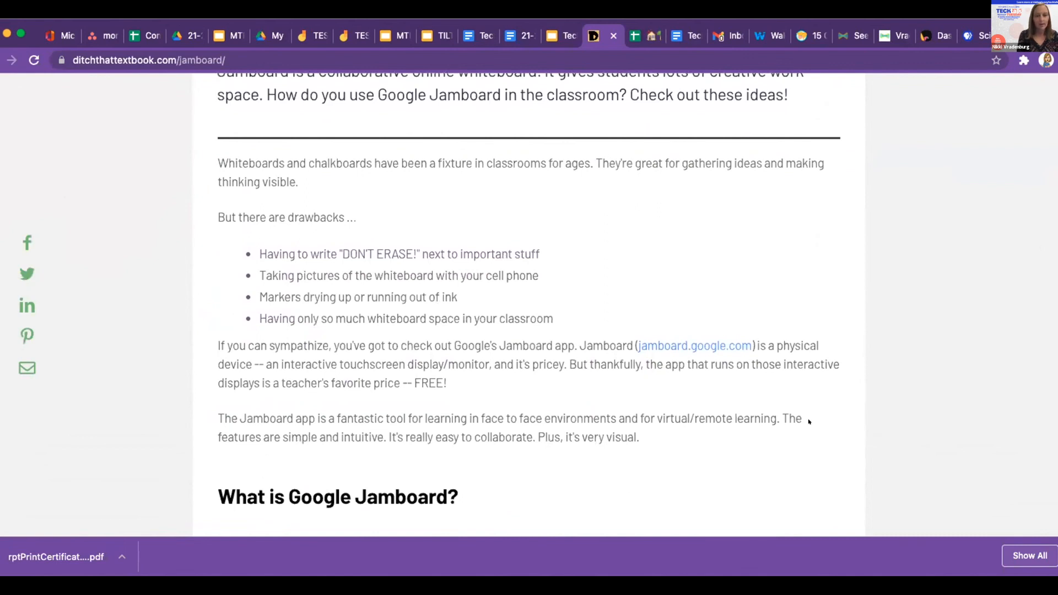
scroll(808, 421, down, 2)
scroll(809, 421, down, 12)
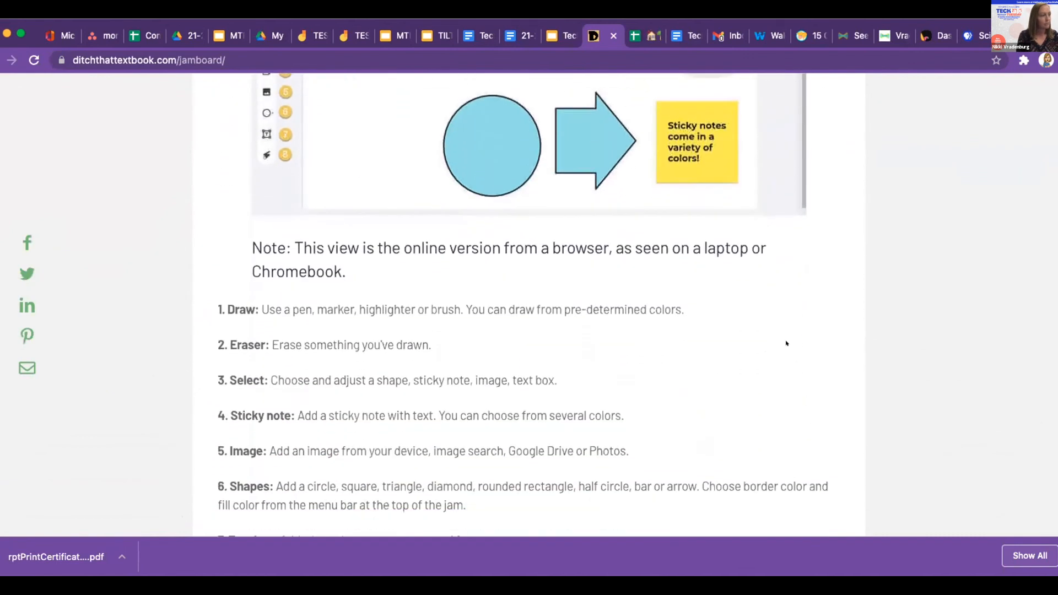
scroll(786, 343, down, 15)
scroll(787, 345, down, 15)
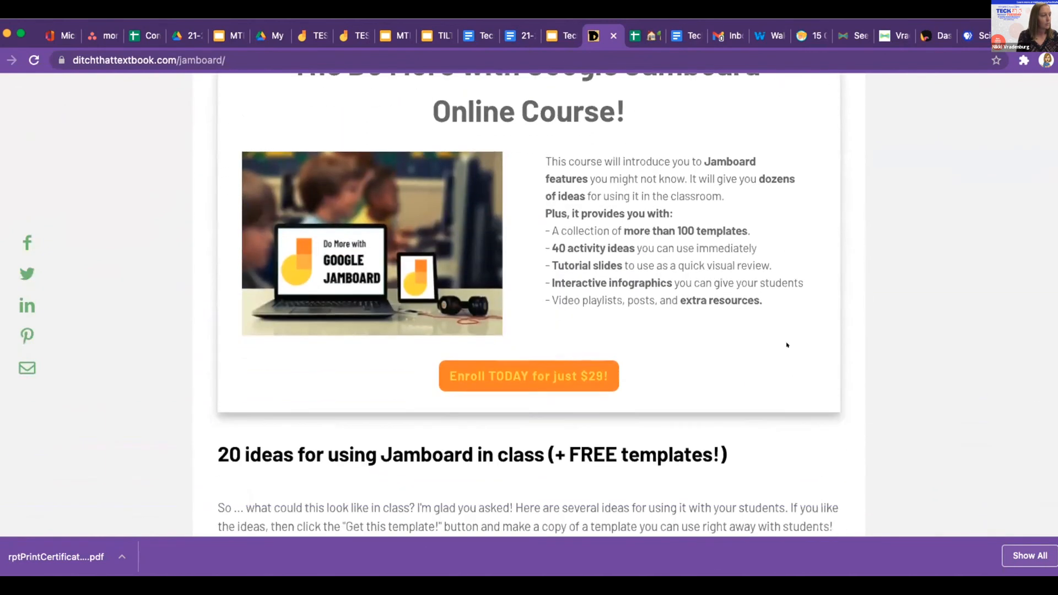
scroll(787, 345, down, 7)
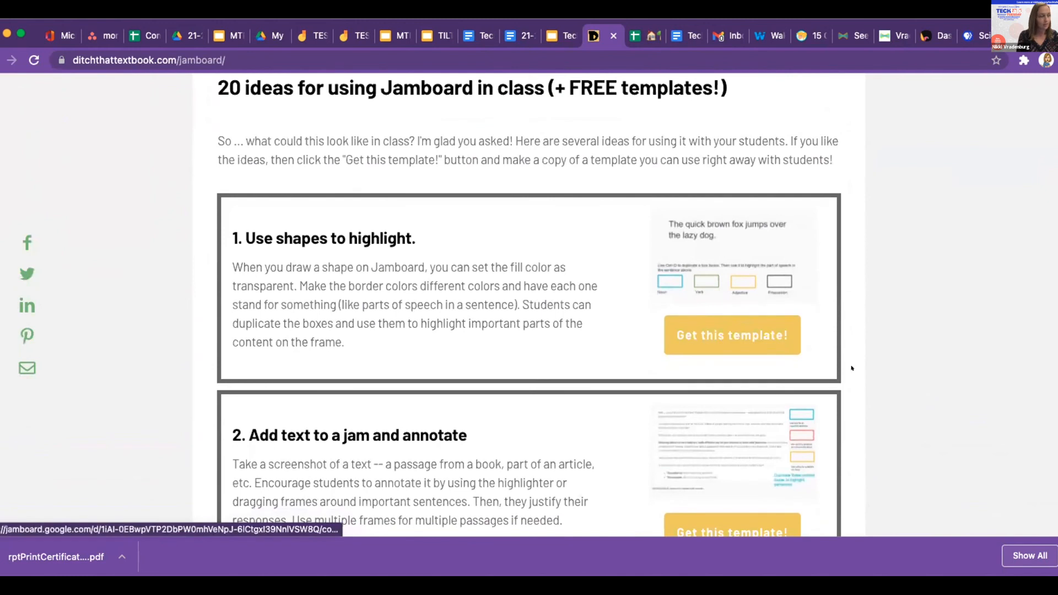
scroll(851, 368, down, 3)
scroll(852, 368, down, 5)
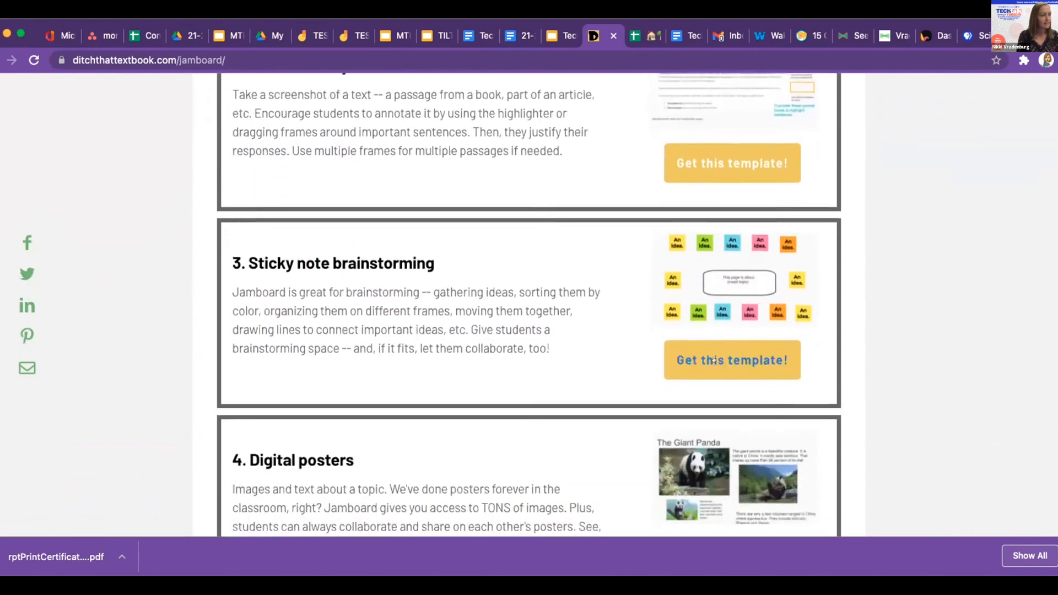
scroll(866, 379, down, 3)
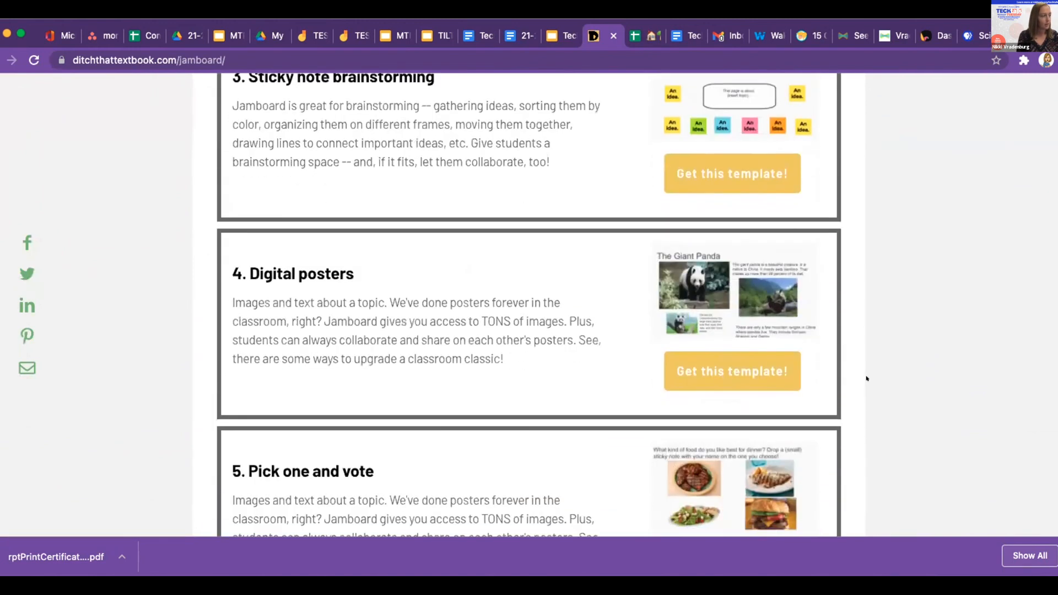
scroll(866, 378, down, 5)
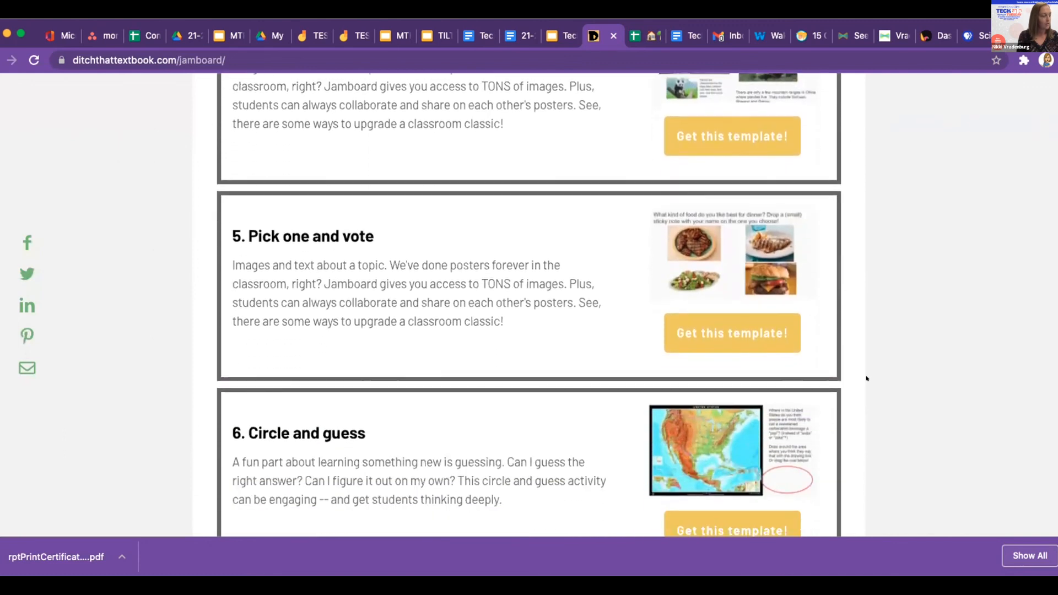
scroll(866, 378, down, 2)
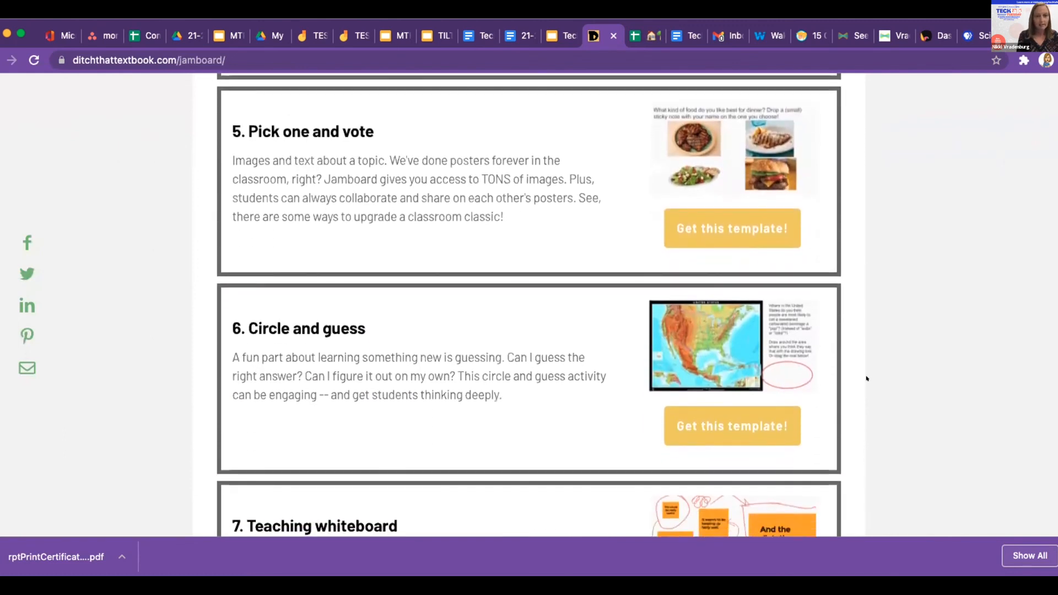